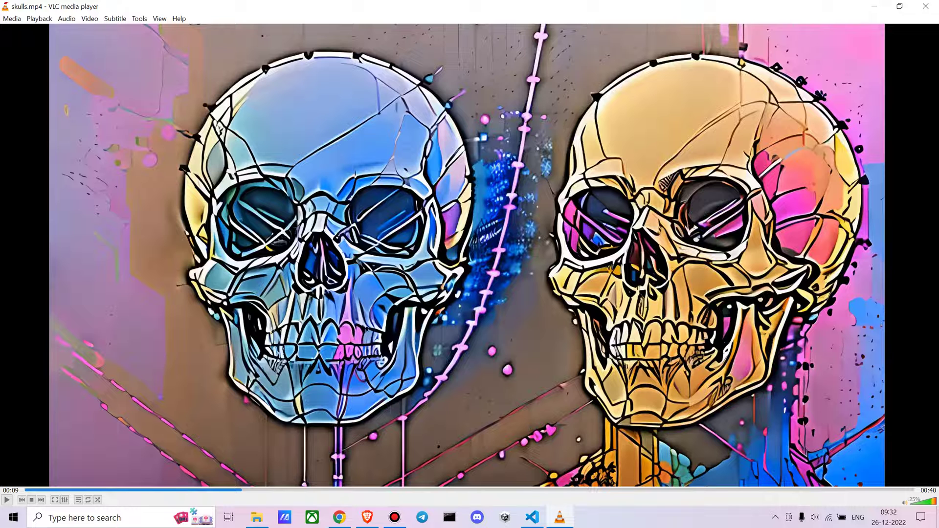
# - Bring up the browser with Deforum and switch to the Moises library listing four songs
pyautogui.click(367, 517)
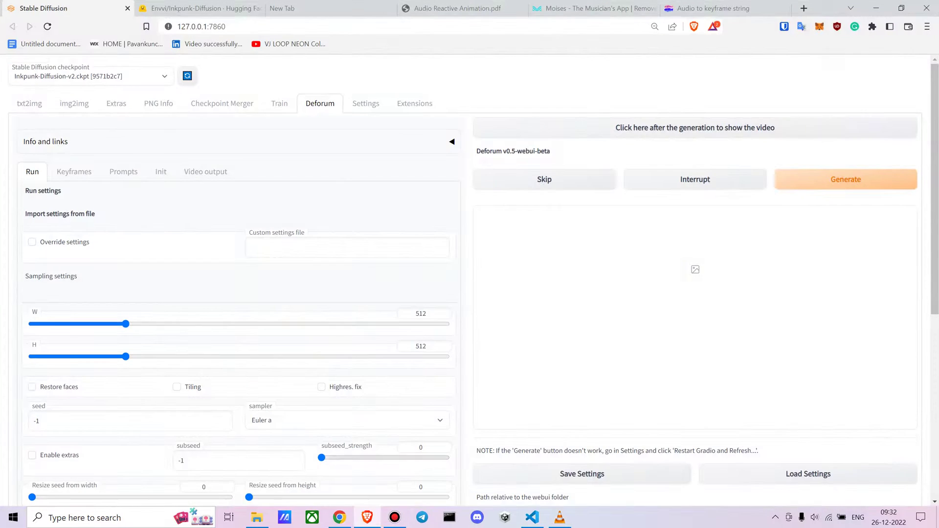
pyautogui.click(594, 8)
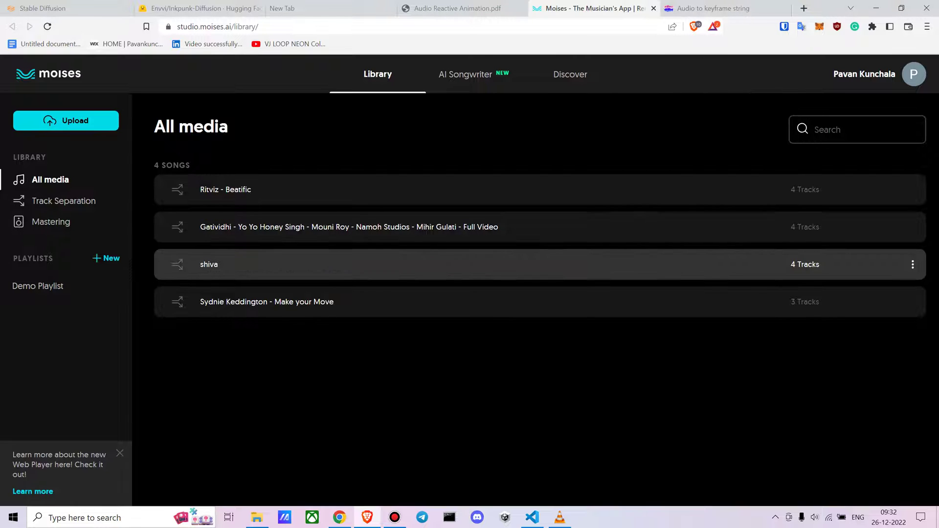
# - Open shiva's four separated tracks in Moises, then switch to the Audio Reactive Animation PDF notes
pyautogui.click(209, 264)
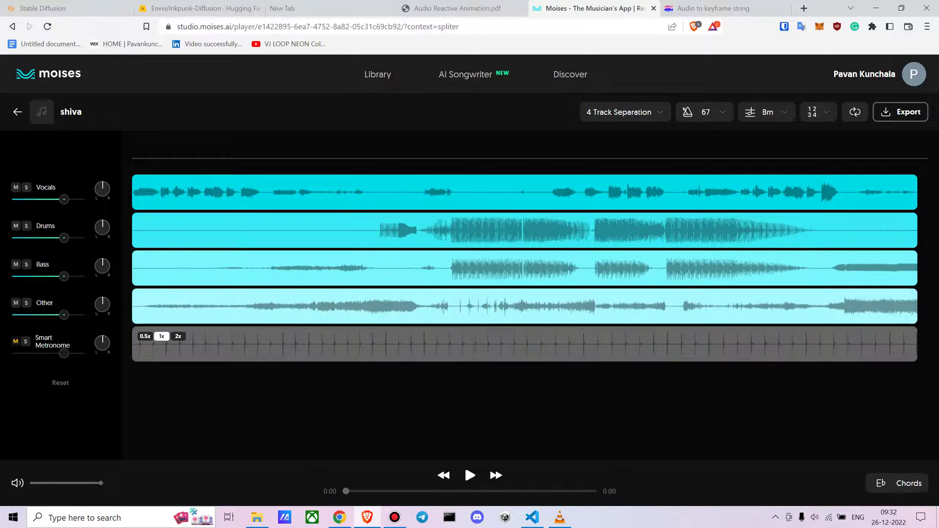
pyautogui.click(464, 7)
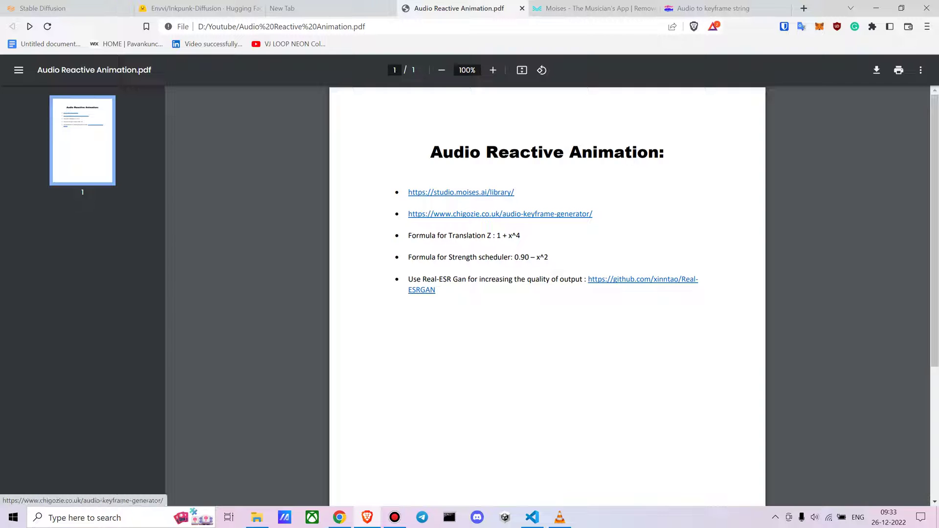
# - Open the chigozie.co.uk keyframe generator link in a new tab and look over its steps
pyautogui.rightClick(483, 213)
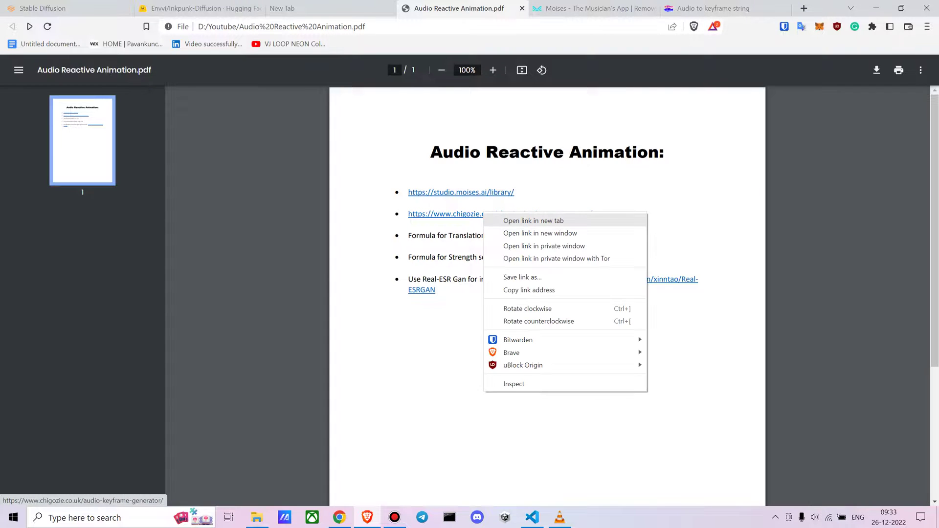
pyautogui.click(533, 221)
pyautogui.click(508, 8)
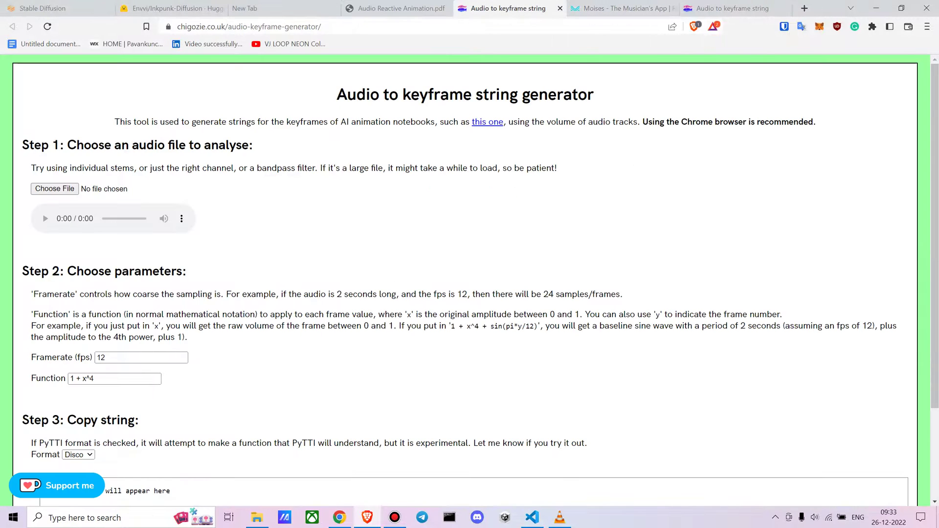
pyautogui.scroll(-2, 469, 280)
pyautogui.click(473, 378)
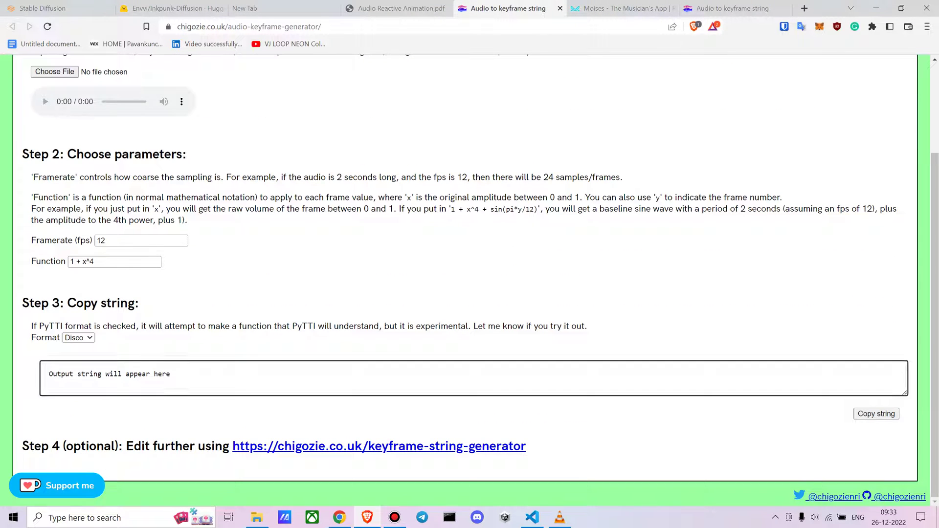
pyautogui.scroll(2, 469, 280)
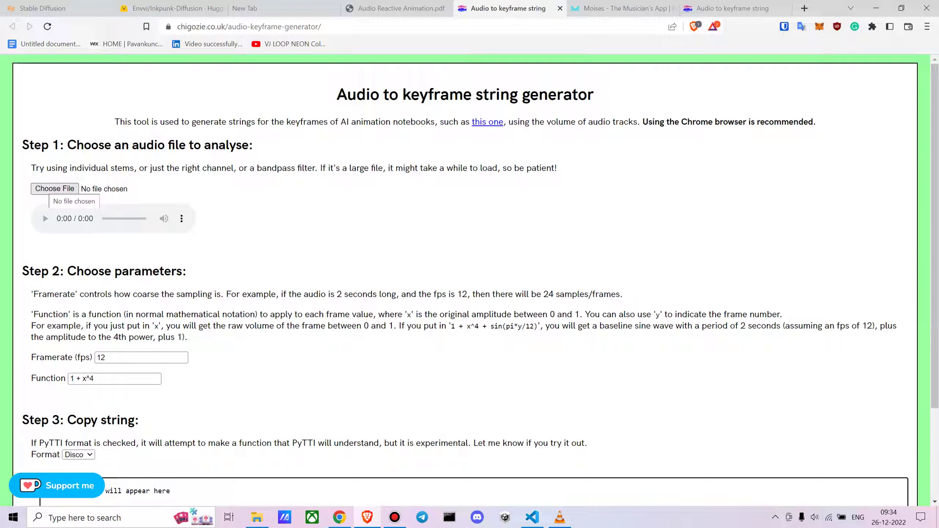
# - Export shiva's drums and bass stems from Moises as MP3, then return to the generator
pyautogui.click(623, 8)
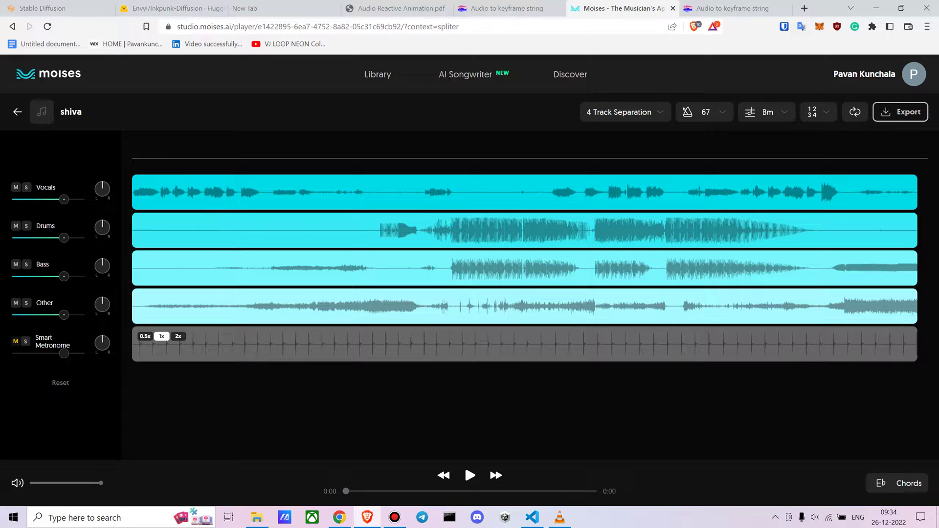
pyautogui.click(900, 112)
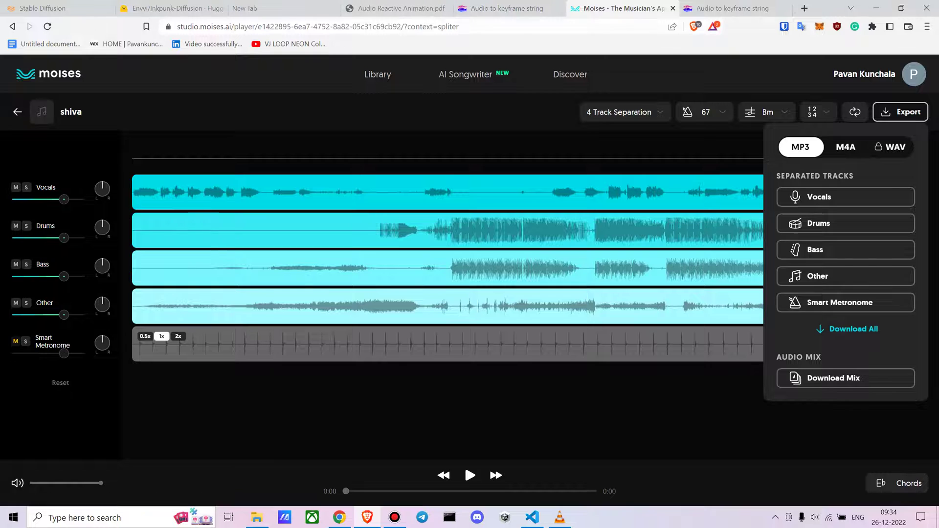
pyautogui.click(831, 224)
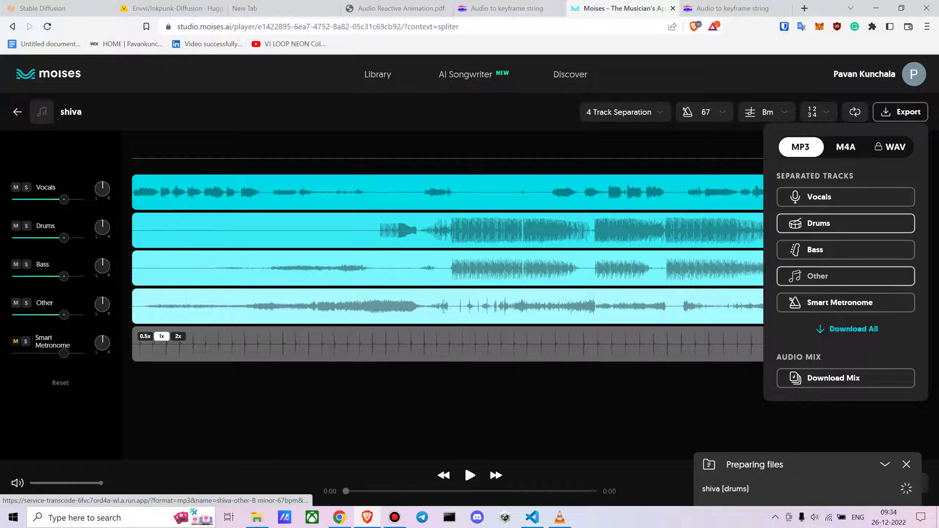
pyautogui.click(831, 250)
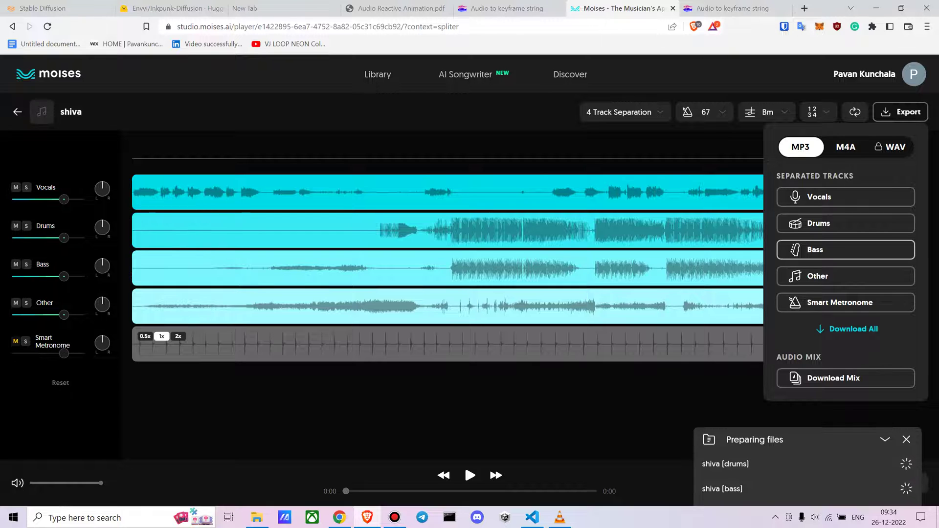
pyautogui.click(503, 8)
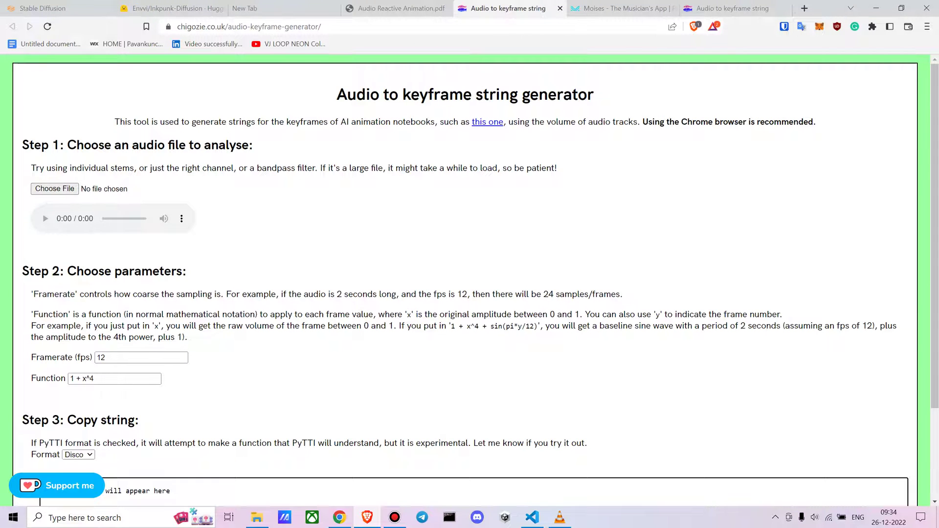
# - Save the drums and bass MP3 stems into the Downloads folder
pyautogui.click(132, 379)
pyautogui.click(137, 357)
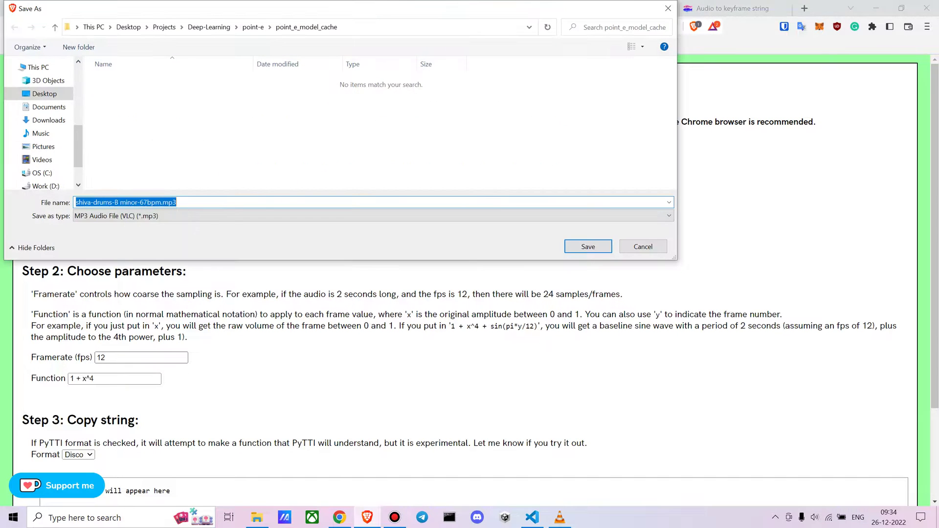
pyautogui.click(41, 134)
pyautogui.click(48, 121)
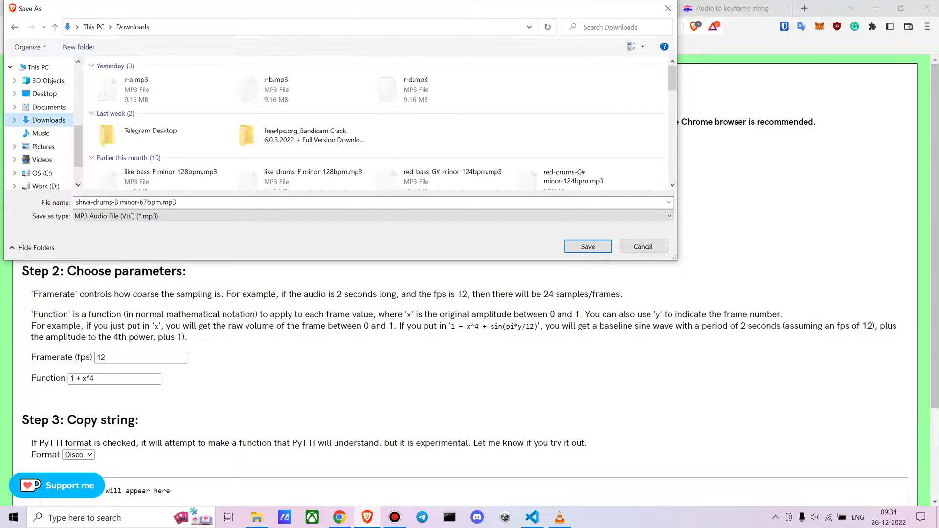
pyautogui.click(587, 246)
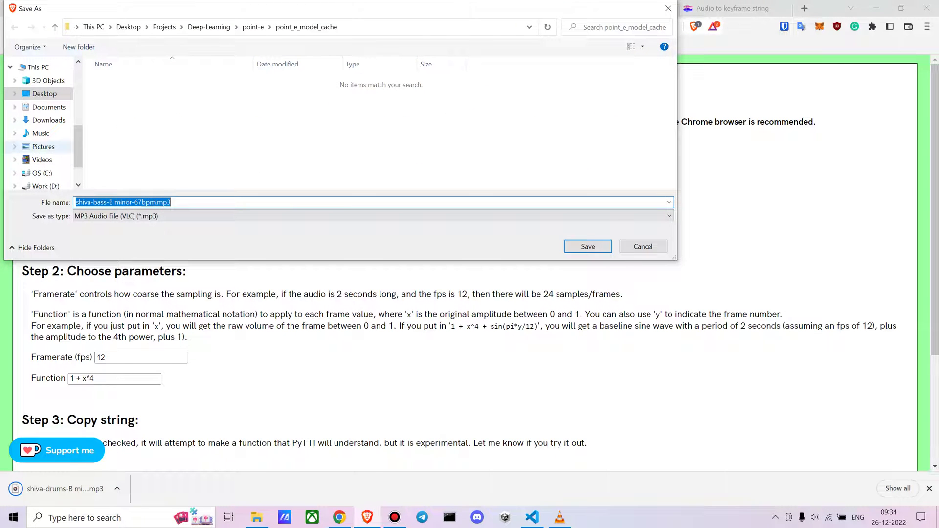
pyautogui.click(48, 120)
pyautogui.press('Return')
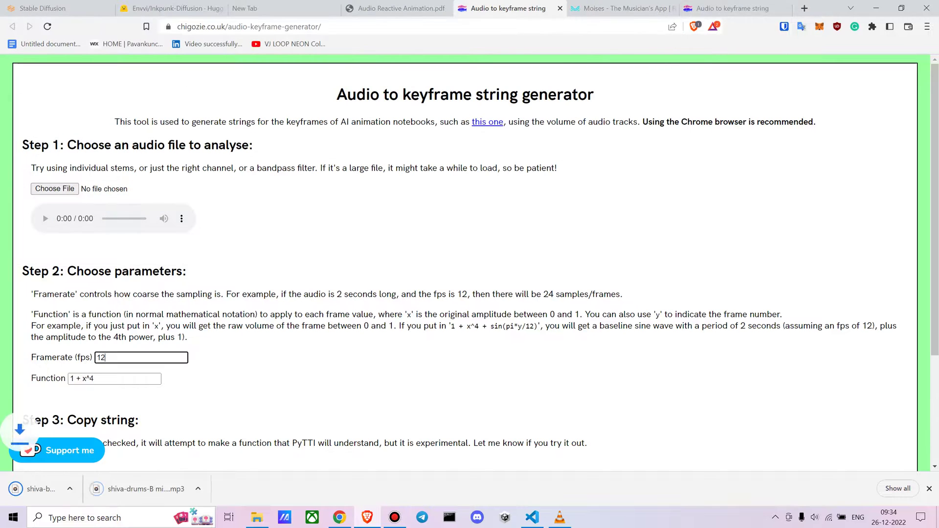
# - Load the shiva drums MP3 into the generator and check the formulas in the PDF notes
pyautogui.click(54, 188)
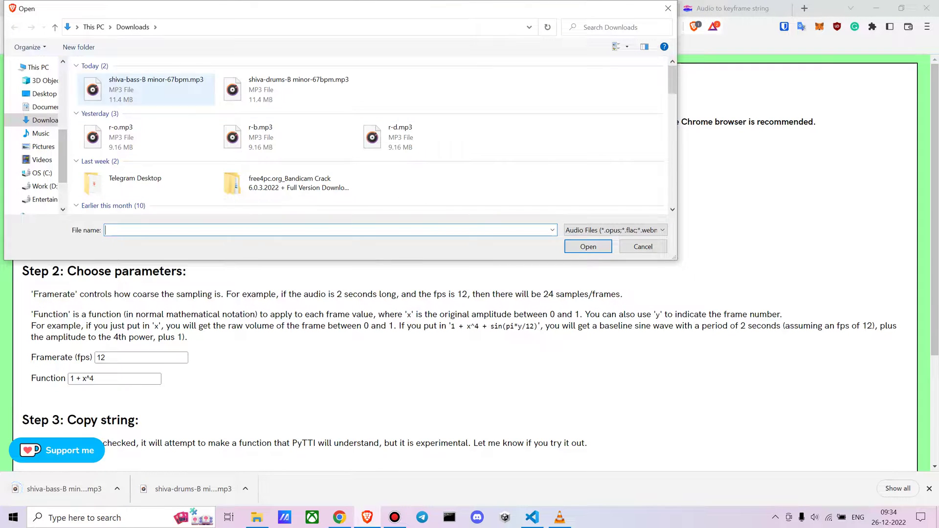
pyautogui.click(298, 89)
pyautogui.click(588, 247)
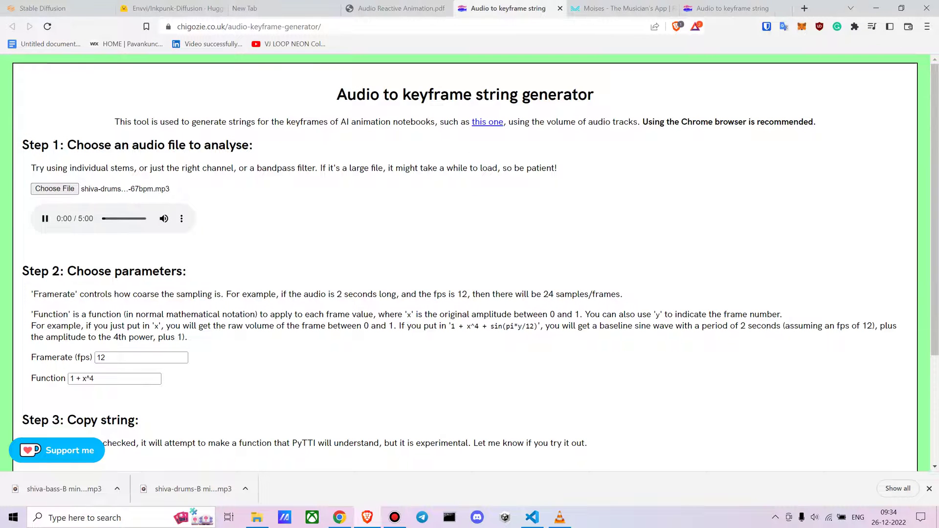
pyautogui.click(395, 8)
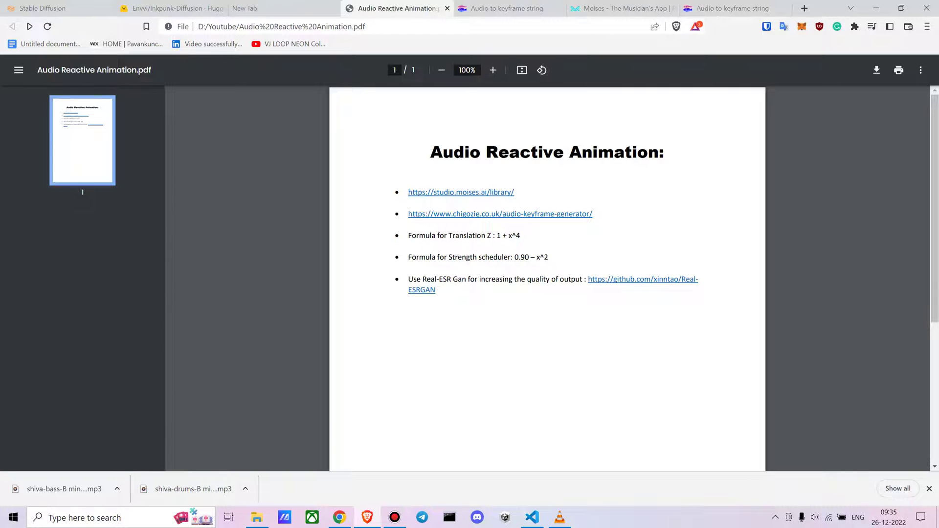
pyautogui.hotkey('ctrl', 'Tab')
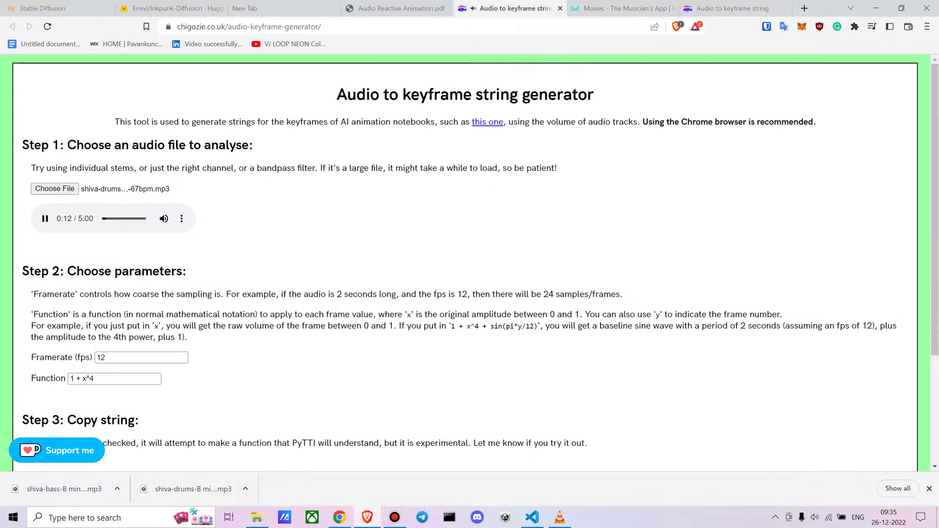
# - Pause the drums playback, copy the generated keyframe string, and return to Stable Diffusion
pyautogui.click(45, 218)
pyautogui.scroll(-4, 470, 343)
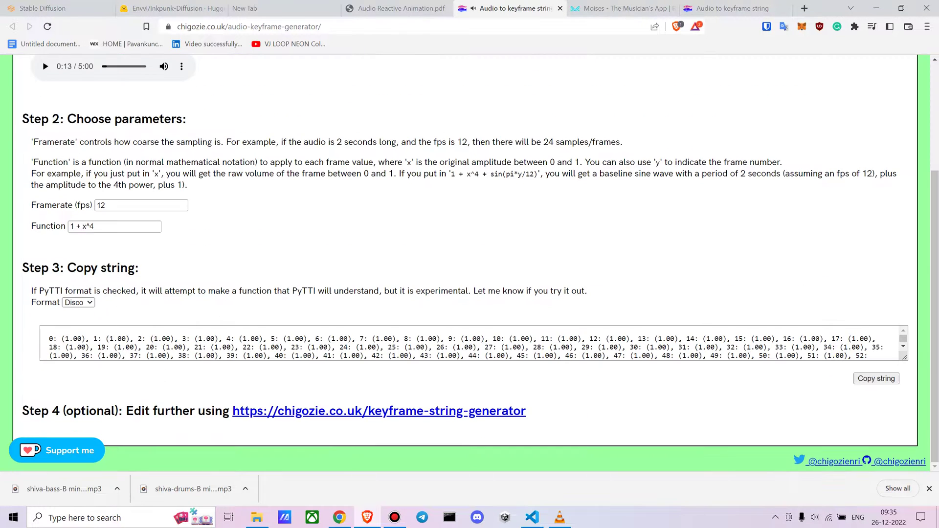
pyautogui.scroll(-7, 469, 343)
pyautogui.scroll(-2, 470, 342)
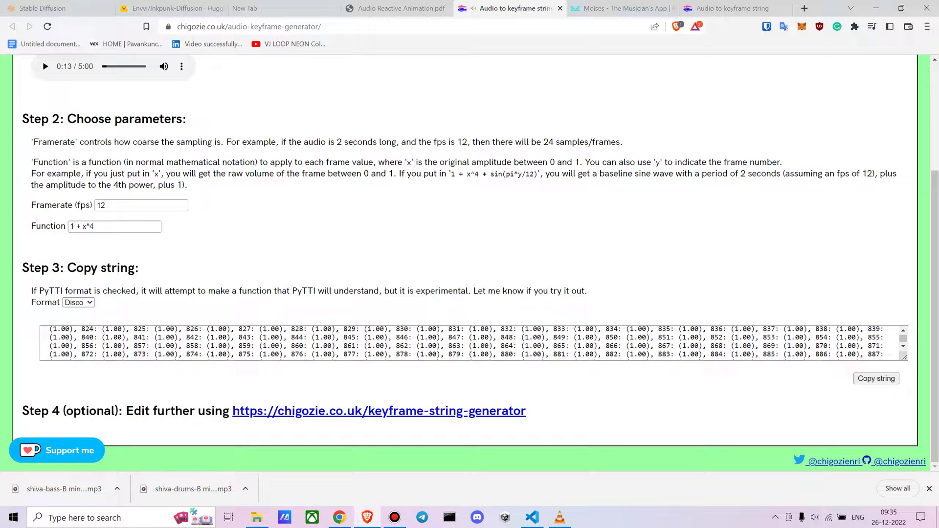
pyautogui.click(876, 379)
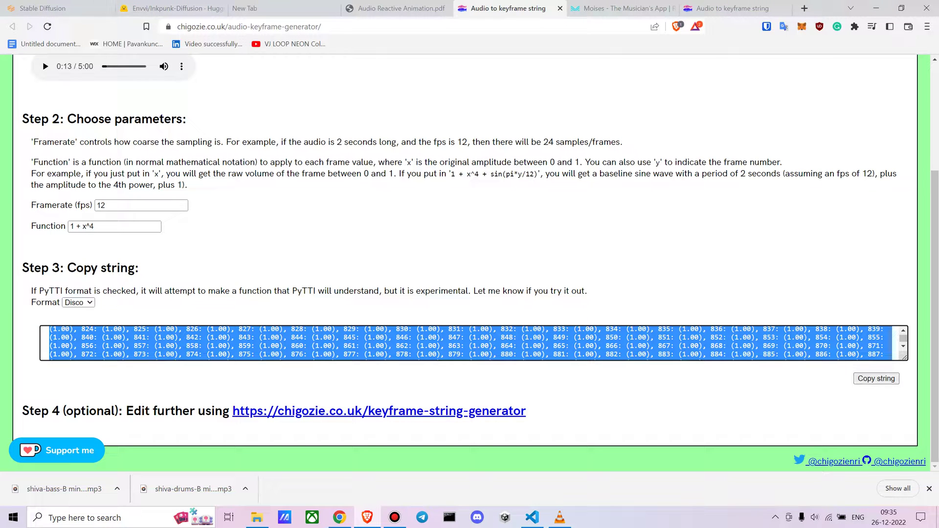
pyautogui.hotkey('ctrl', '1')
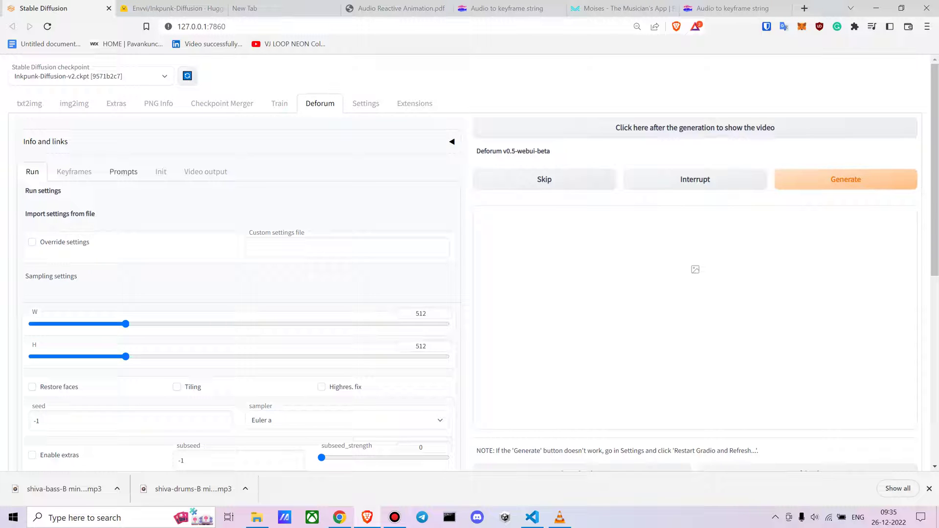
# - In Deforum Keyframes, replace translation_z 0:(10) with the pasted drums keyframe string
pyautogui.click(123, 171)
pyautogui.scroll(-3, 234, 362)
pyautogui.scroll(2, 74, 171)
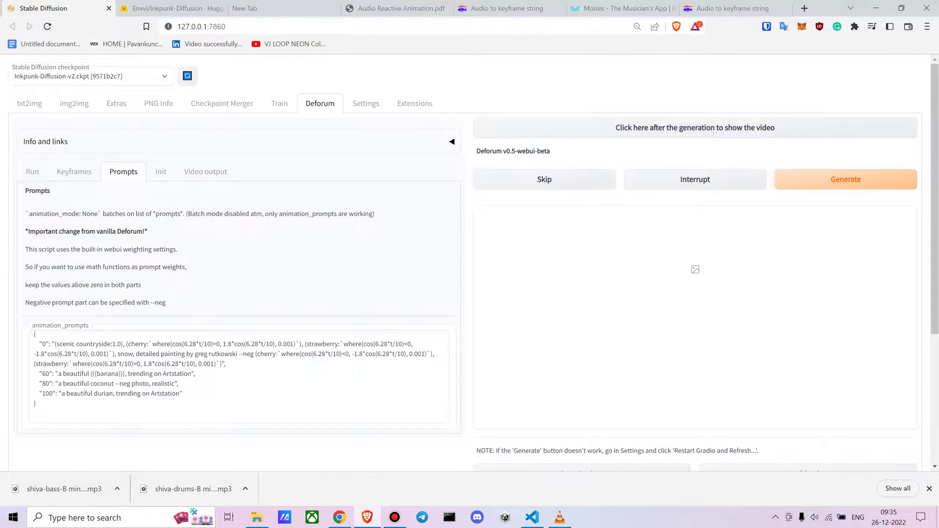
pyautogui.click(74, 171)
pyautogui.scroll(-3, 74, 171)
pyautogui.scroll(-1, 74, 244)
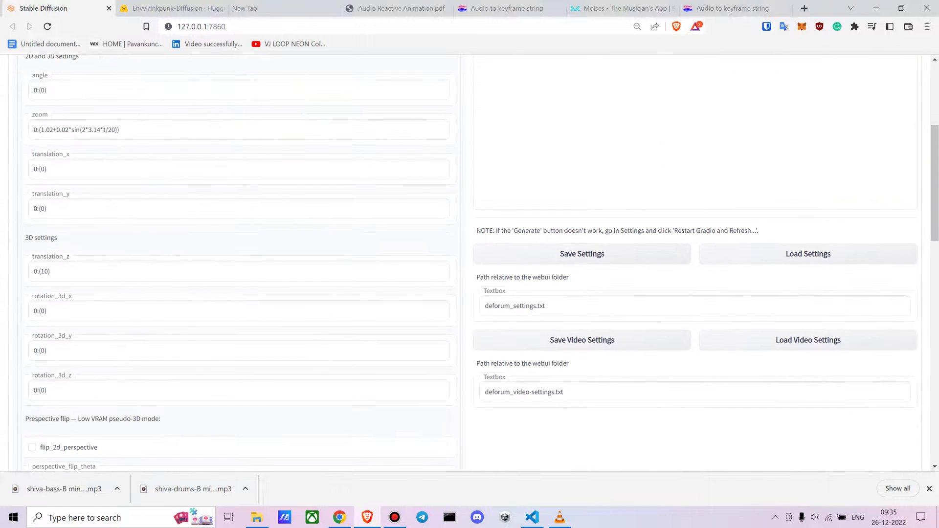
pyautogui.tripleClick(54, 271)
pyautogui.press('BackSpace')
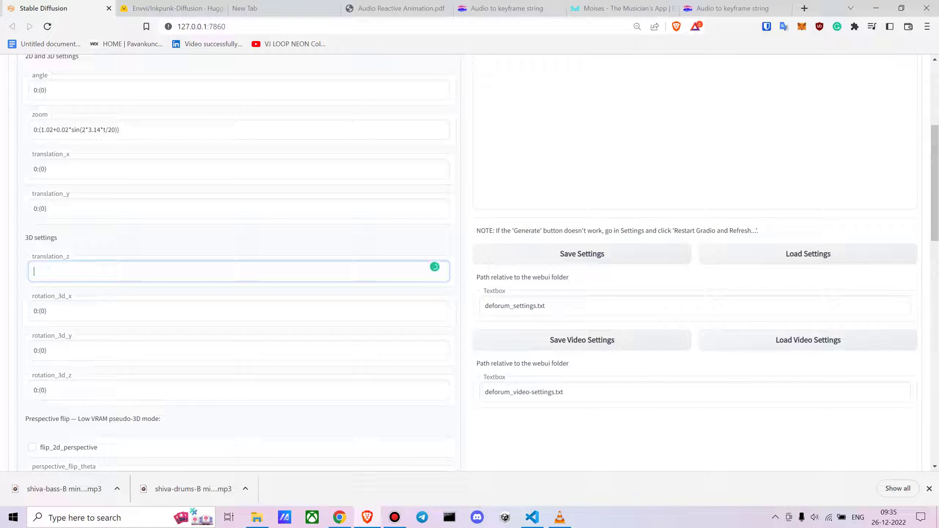
pyautogui.hotkey('ctrl', 'v')
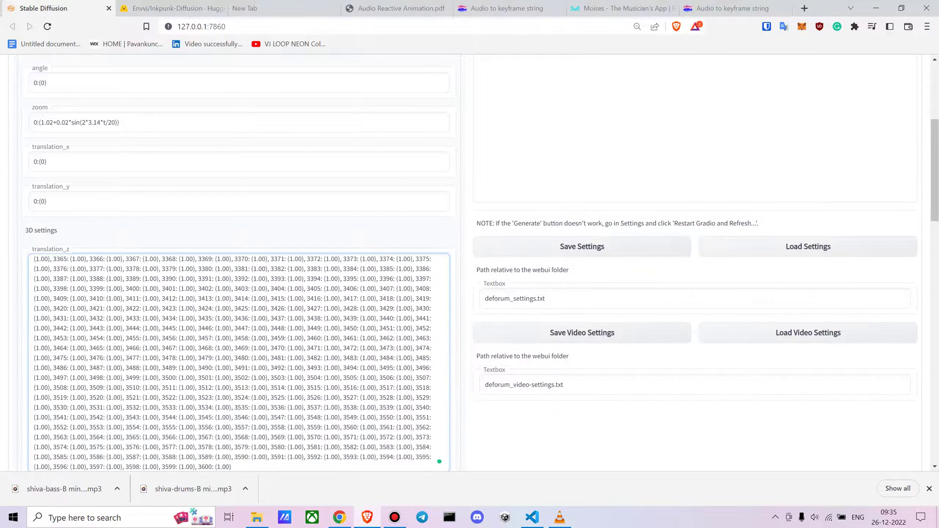
pyautogui.scroll(-10, 470, 264)
# - Change the generator's Function from 1 + x^4 to 0.90 - x^2
pyautogui.click(504, 9)
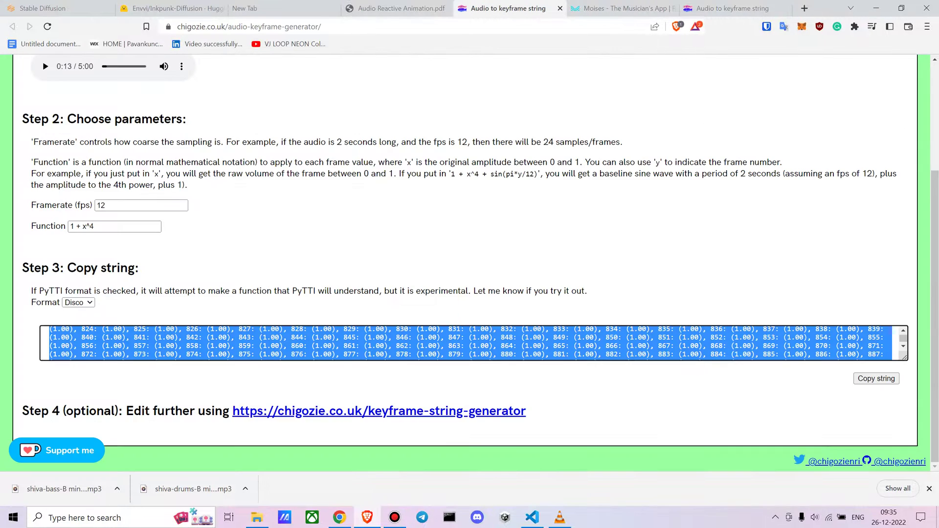
pyautogui.scroll(2, 469, 264)
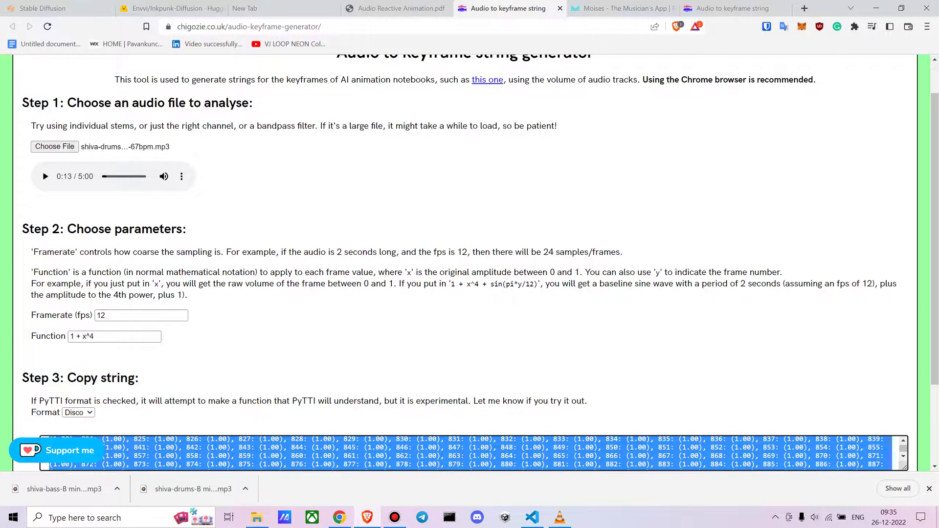
pyautogui.click(98, 336)
pyautogui.press('BackSpace')
pyautogui.press('BackSpace')
pyautogui.press('BackSpace')
pyautogui.press('BackSpace')
pyautogui.press('BackSpace')
pyautogui.press('BackSpace')
pyautogui.press('BackSpace')
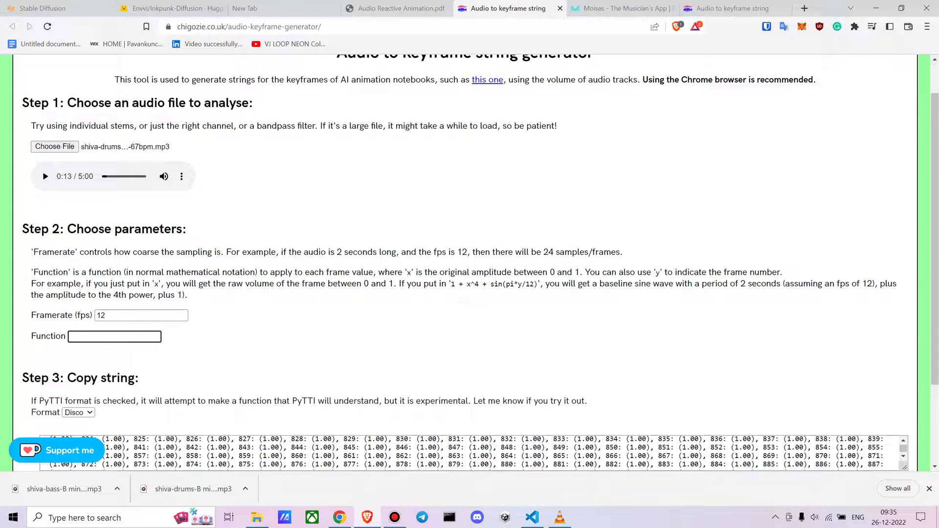
pyautogui.write('0.90 - x^2')
# - Load shiva-bass-B minor-67bpm.mp3 and copy the resulting keyframe string
pyautogui.scroll(1, 470, 262)
pyautogui.click(55, 188)
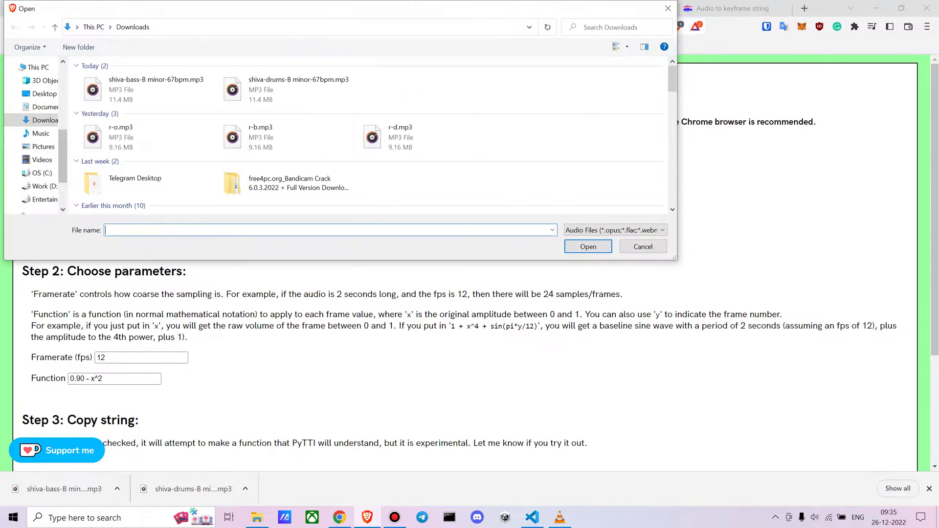
pyautogui.click(146, 90)
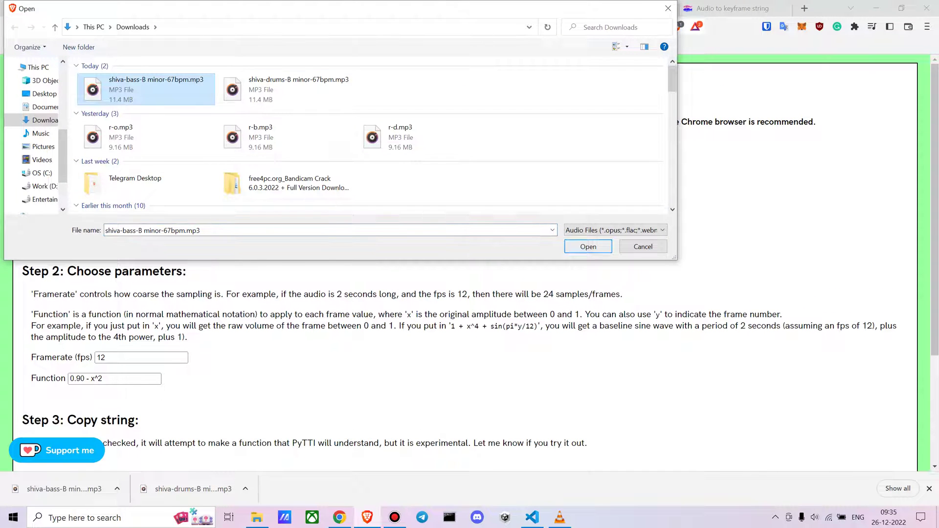
pyautogui.click(588, 247)
pyautogui.scroll(-3, 469, 264)
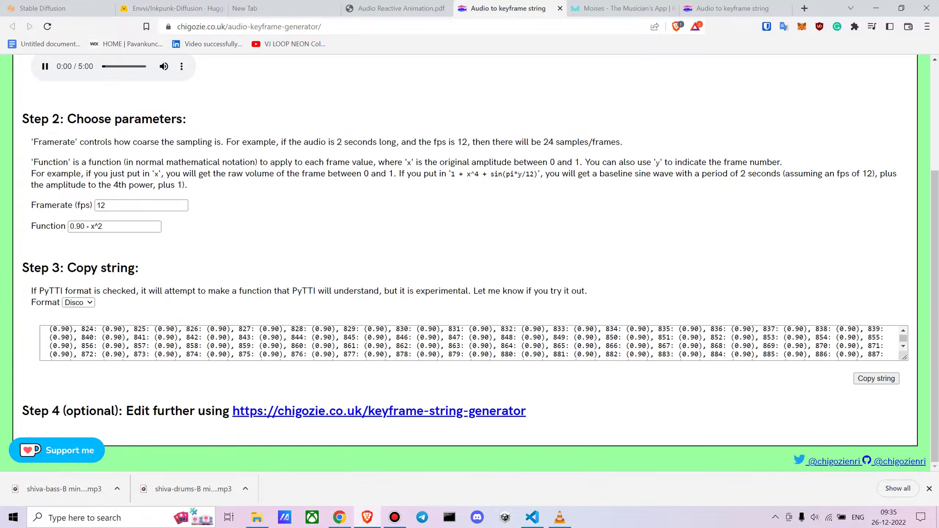
pyautogui.scroll(-4, 473, 343)
pyautogui.click(875, 379)
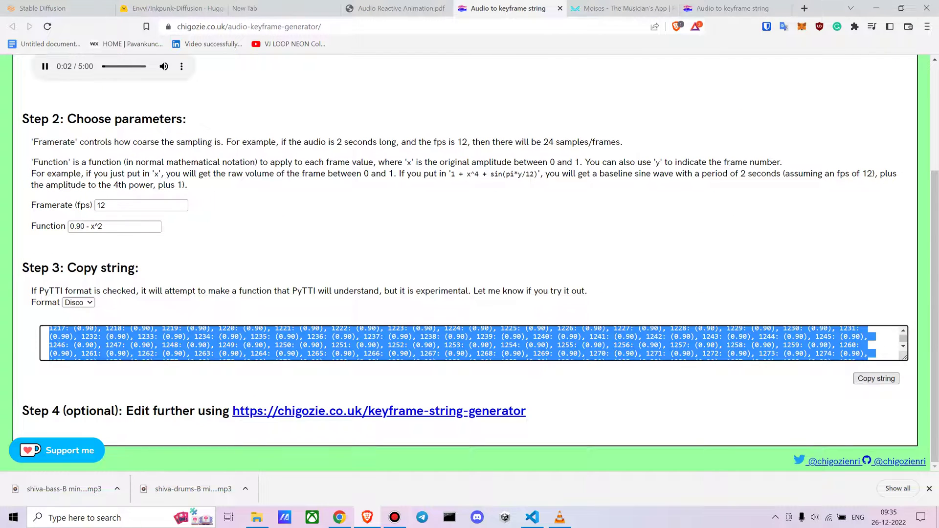
pyautogui.click(172, 9)
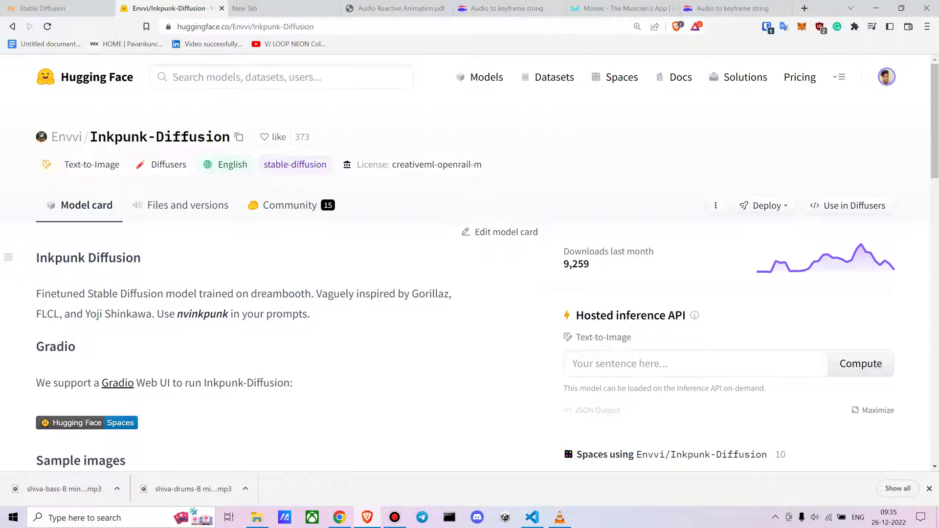
# - Replace strength_schedule 0: (0.6) with the pasted bass keyframe string
pyautogui.hotkey('ctrl', 'shift', 'Tab')
pyautogui.scroll(-5, 240, 264)
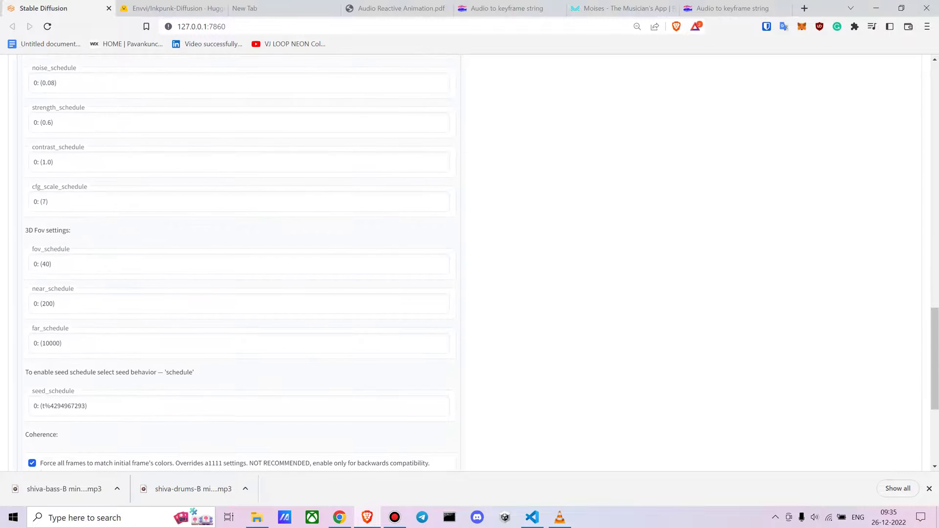
pyautogui.scroll(2, 239, 264)
pyautogui.tripleClick(44, 233)
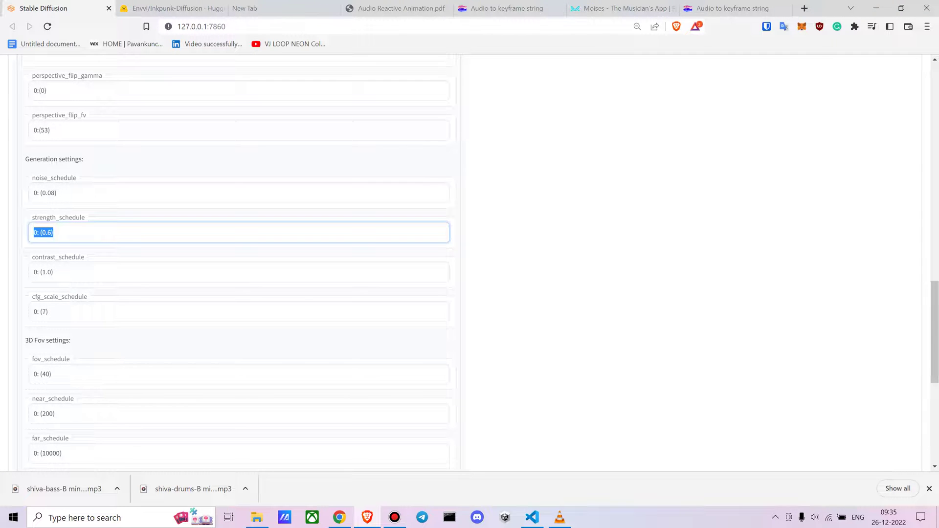
pyautogui.press('BackSpace')
pyautogui.hotkey('ctrl', 'v')
pyautogui.scroll(10, 239, 264)
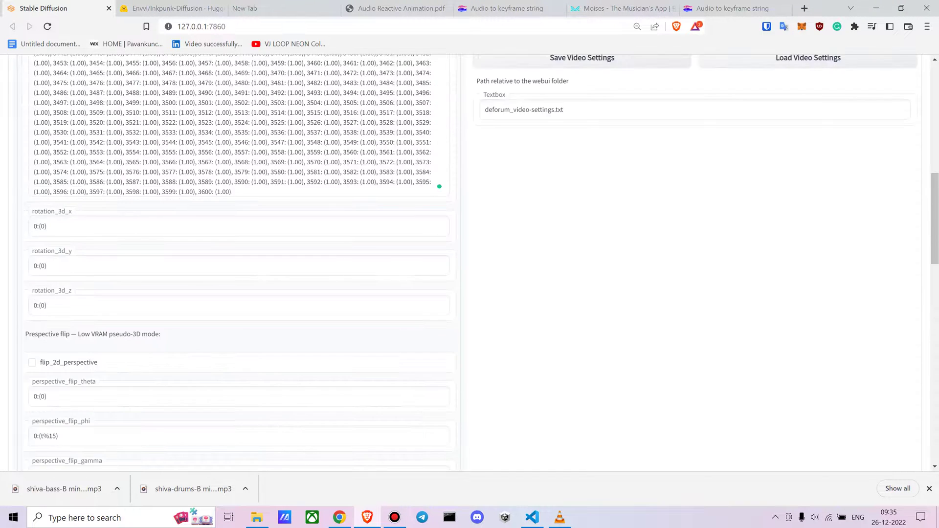
pyautogui.scroll(3, 240, 264)
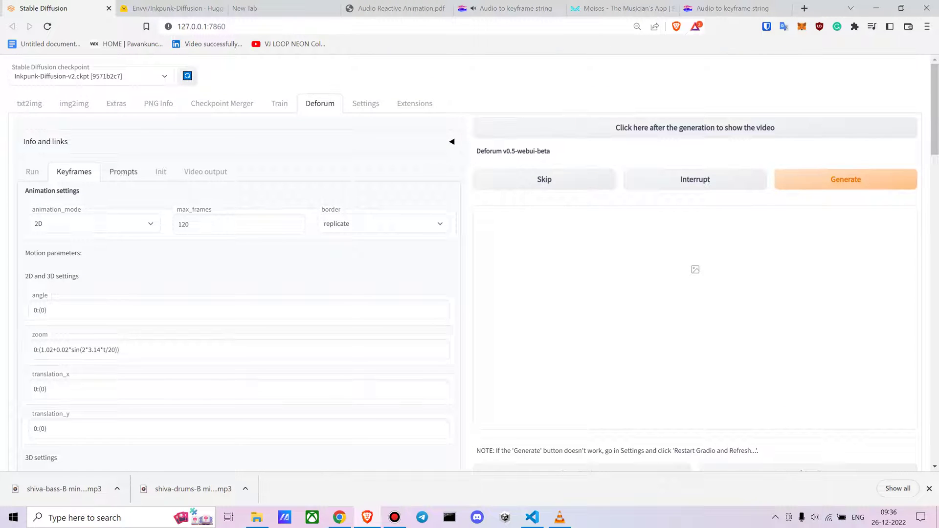
pyautogui.click(93, 223)
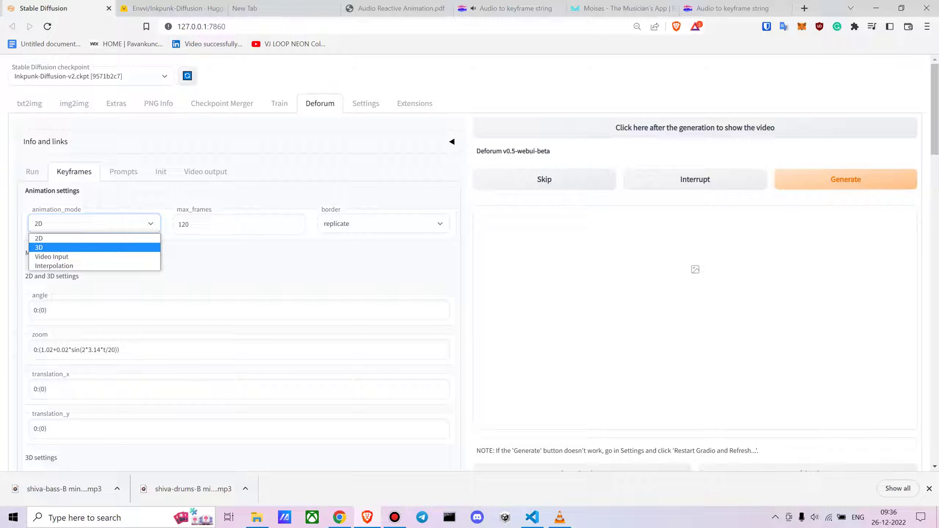
# - Switch animation_mode to 3D and change max_frames from 120 to 3600
pyautogui.click(39, 247)
pyautogui.click(235, 223)
pyautogui.scroll(-3, 234, 264)
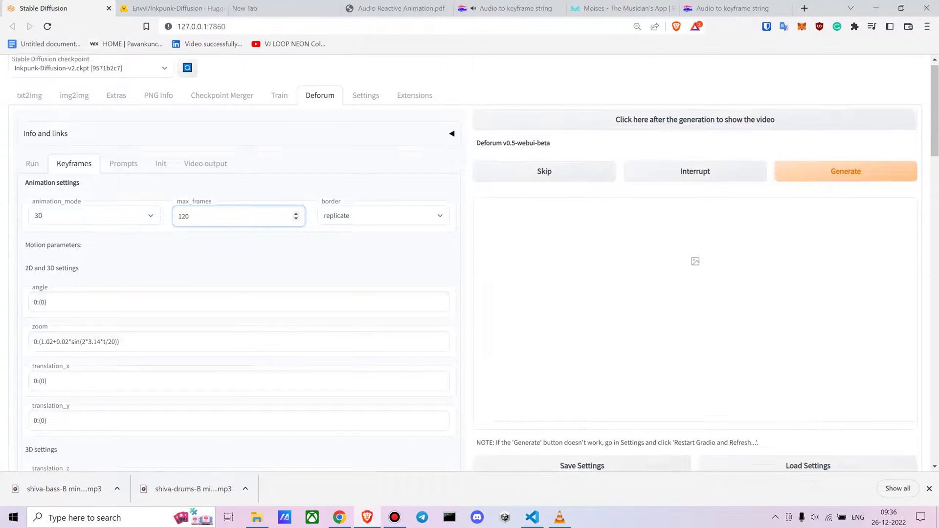
pyautogui.scroll(3, 469, 264)
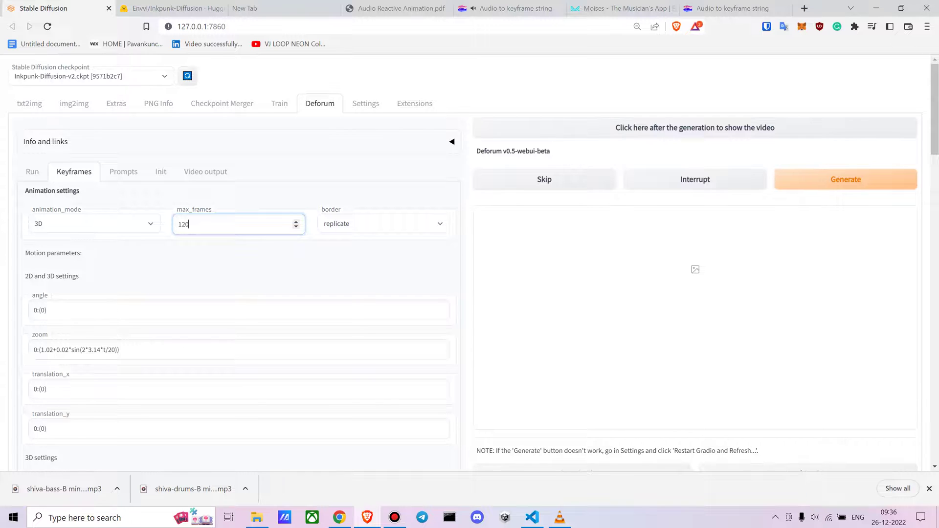
pyautogui.scroll(-7, 235, 264)
pyautogui.hotkey('ctrl', 'v')
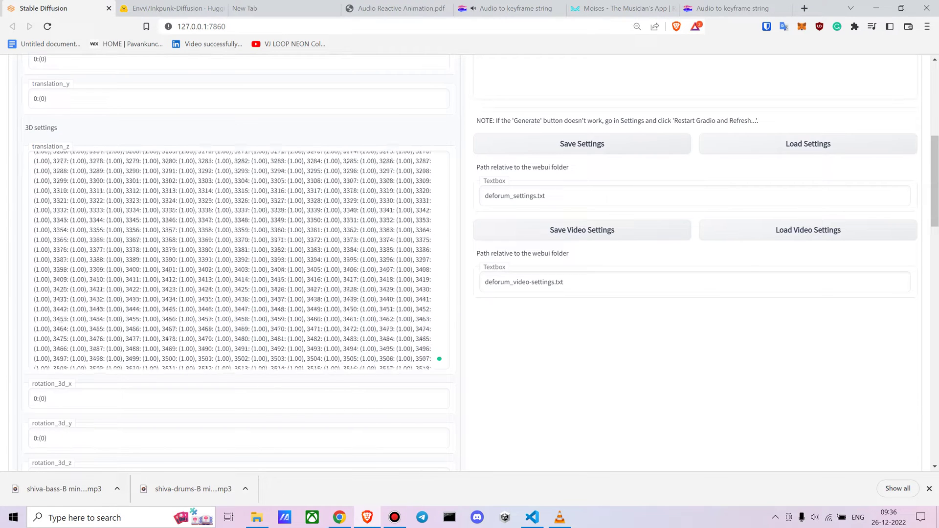
pyautogui.scroll(-5, 235, 264)
pyautogui.scroll(1, 234, 264)
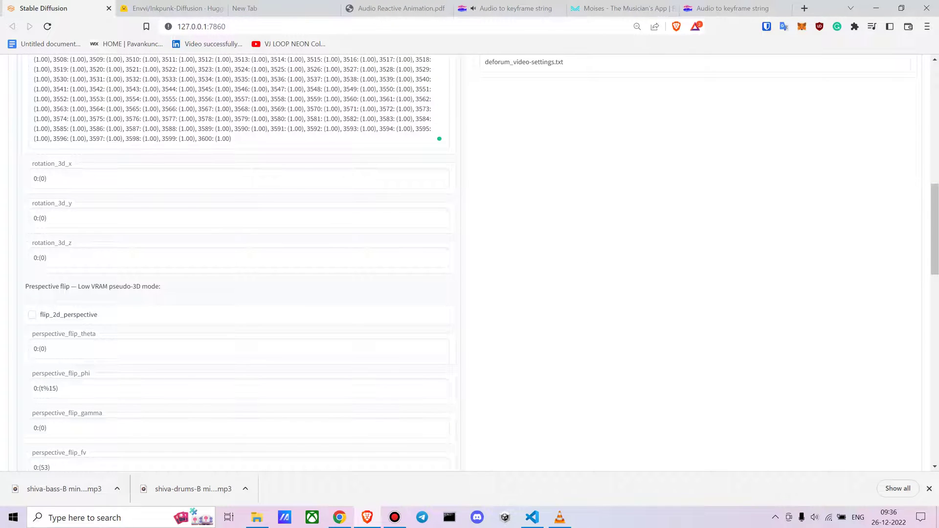
pyautogui.moveTo(198, 139); pyautogui.dragTo(216, 139)
pyautogui.scroll(10, 216, 146)
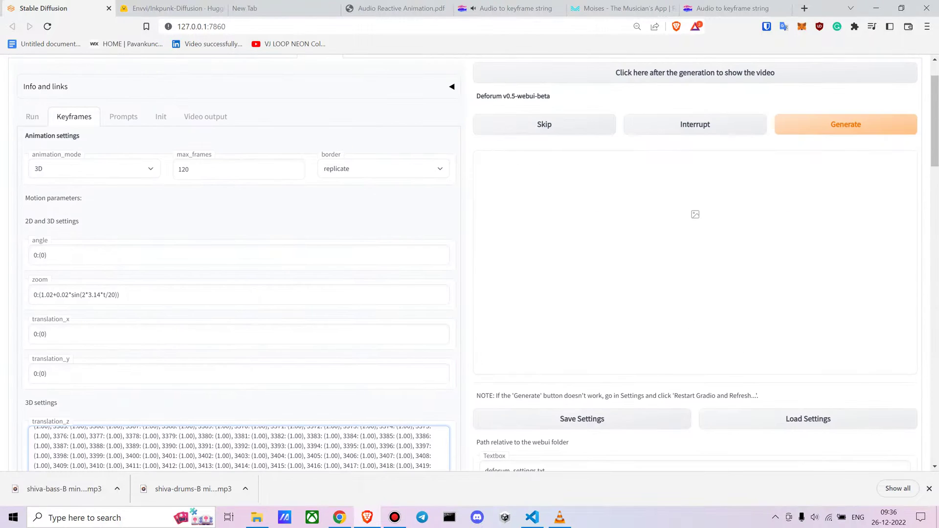
pyautogui.click(225, 169)
pyautogui.press('BackSpace')
pyautogui.press('BackSpace')
pyautogui.press('BackSpace')
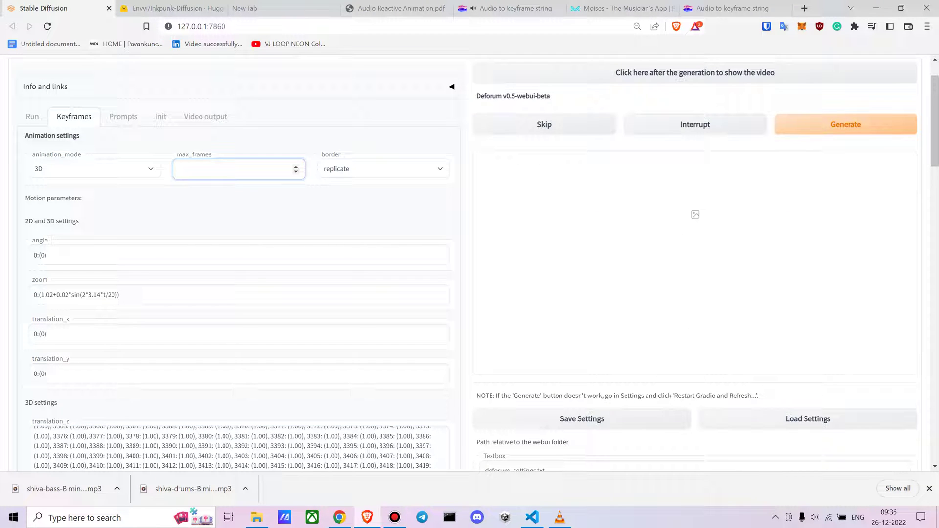
pyautogui.write('3600')
# - Set the border mode to wrap and simplify zoom to 0:(1.1)
pyautogui.click(377, 169)
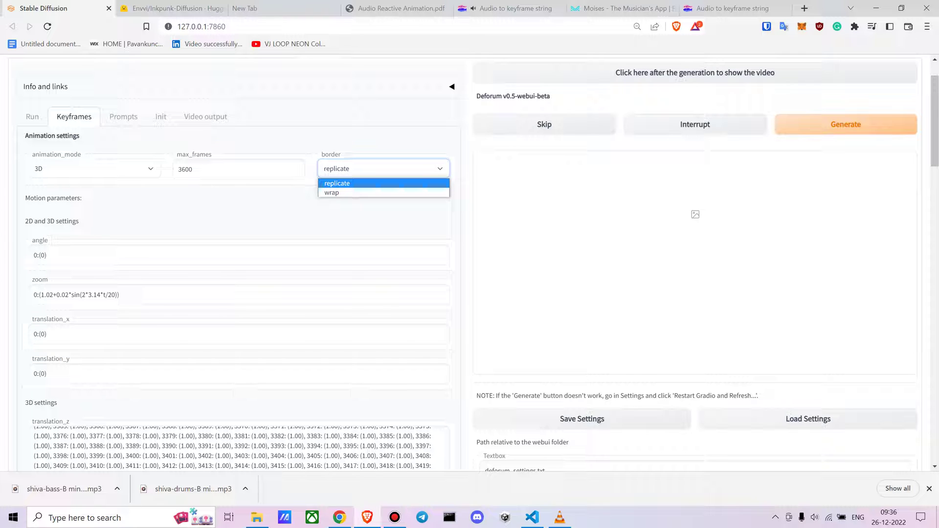
pyautogui.press('Down')
pyautogui.press('Return')
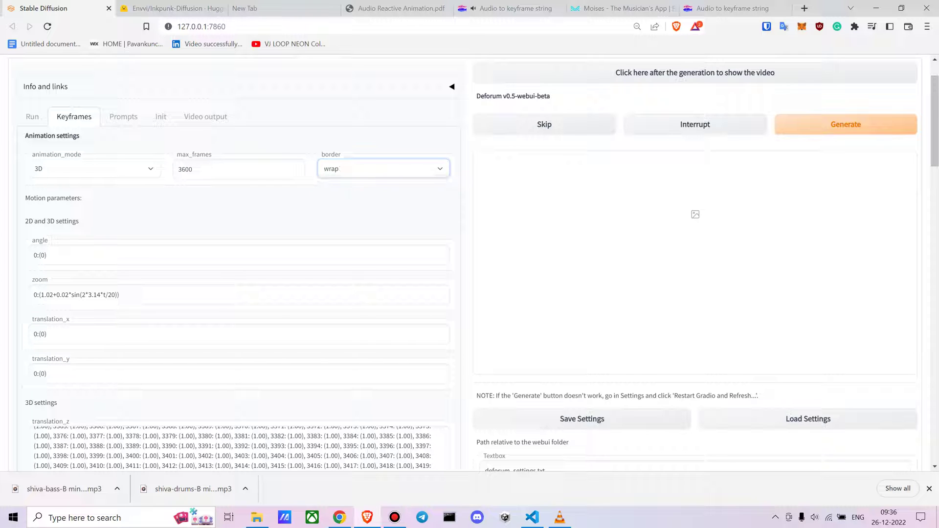
pyautogui.moveTo(45, 294); pyautogui.dragTo(118, 295)
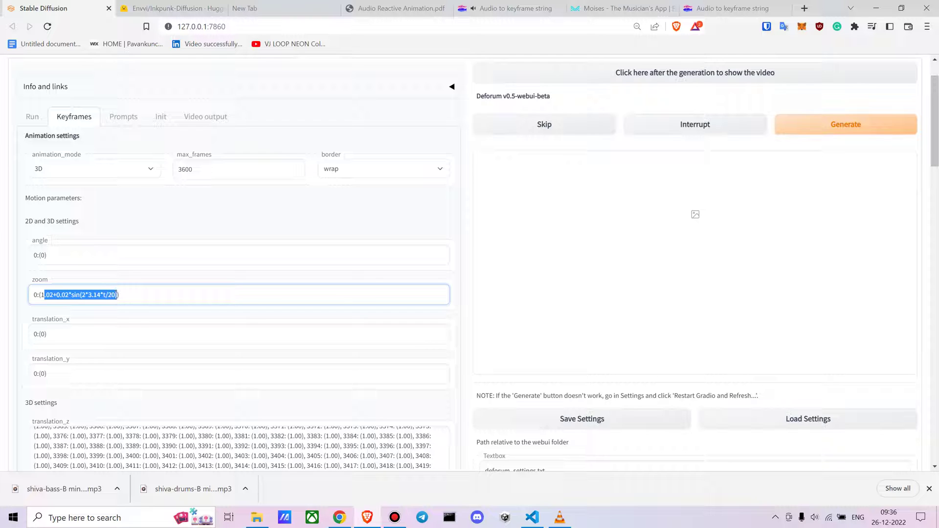
pyautogui.press('BackSpace')
pyautogui.write('.1')
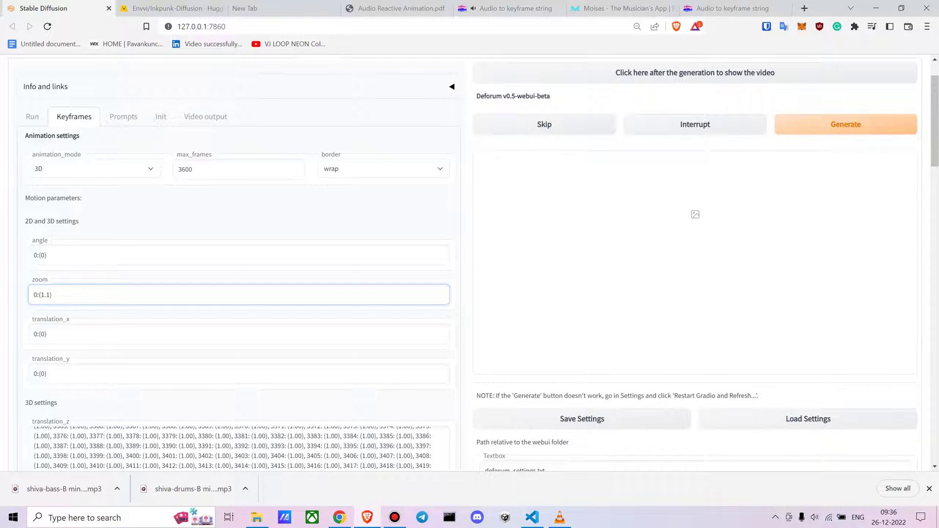
pyautogui.scroll(-9, 469, 264)
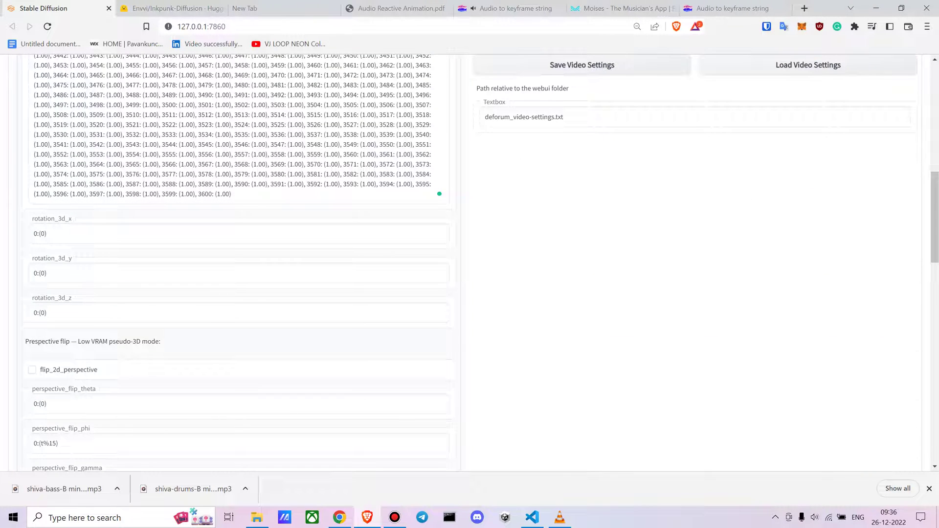
# - Edit the noise_schedule value and raise cfg_scale_schedule from 7 to 0: (25)
pyautogui.scroll(-9, 469, 264)
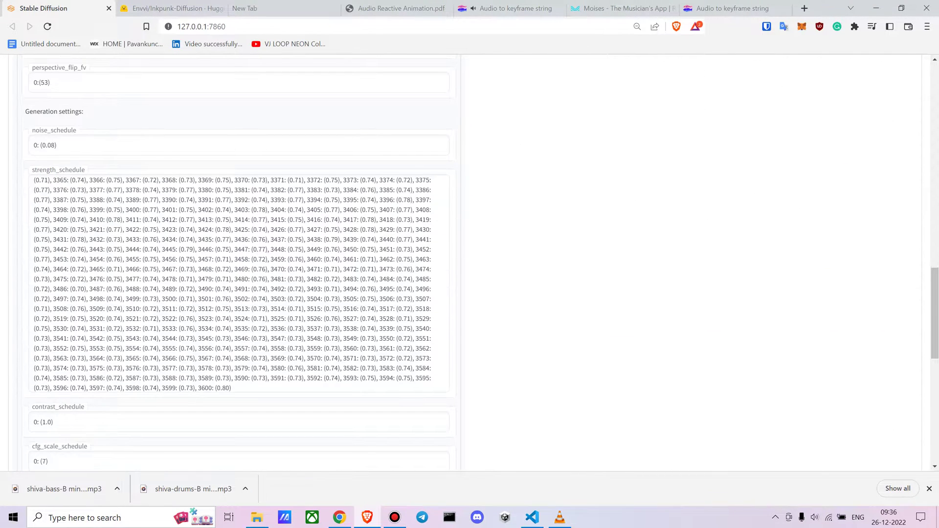
pyautogui.click(54, 145)
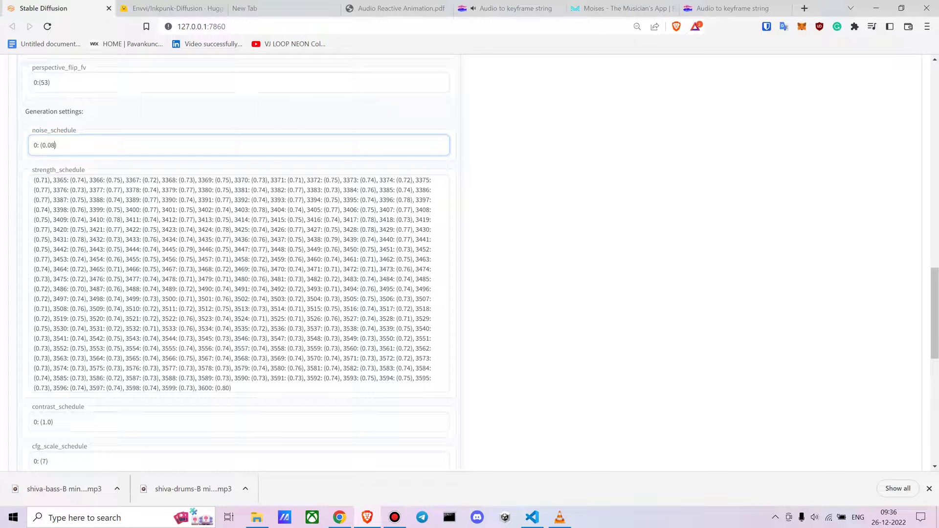
pyautogui.press('BackSpace')
pyautogui.press('BackSpace')
pyautogui.press('BackSpace')
pyautogui.scroll(-4, 232, 283)
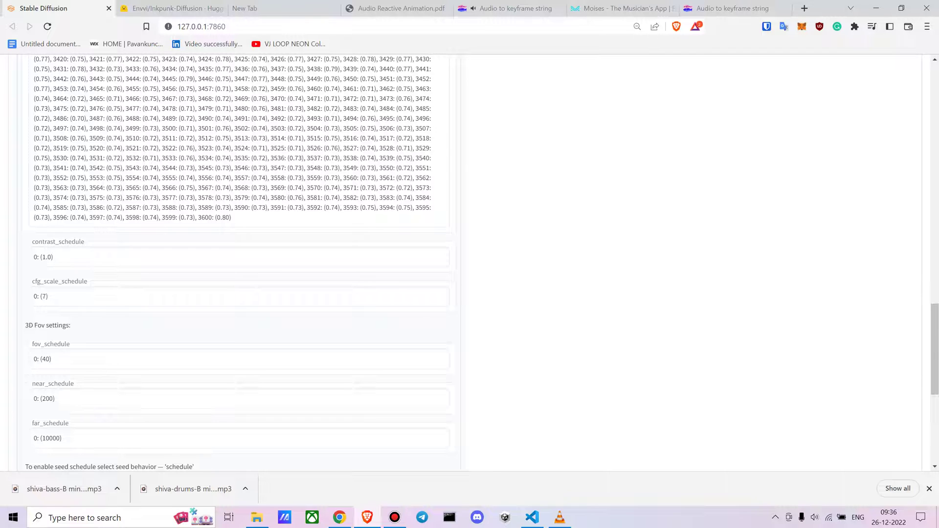
pyautogui.click(44, 296)
pyautogui.press('BackSpace')
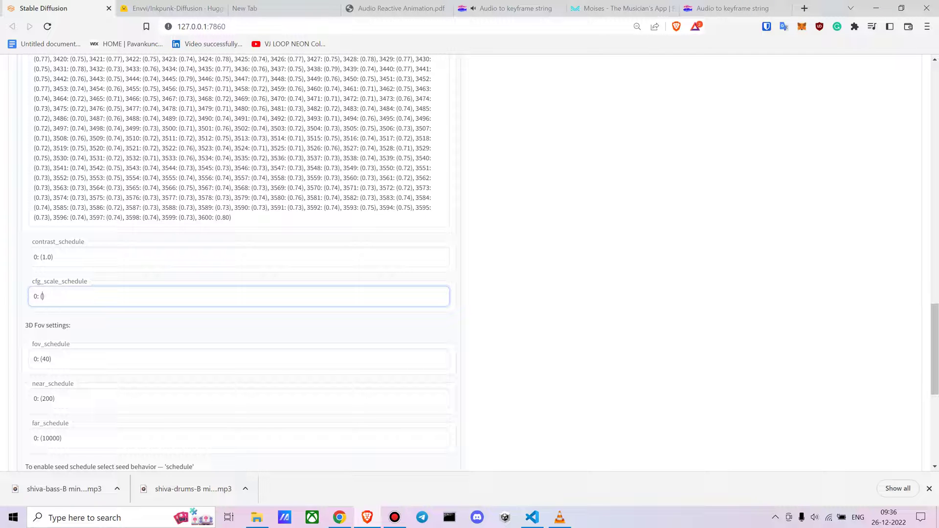
pyautogui.write('25')
# - Set depth warping padding_mode to reflection and sampling_mode to nearest
pyautogui.scroll(-6, 240, 264)
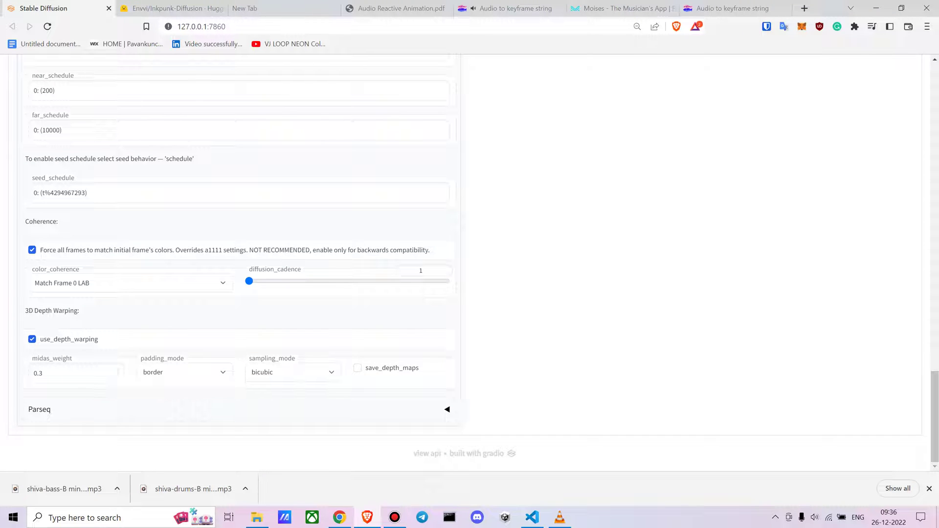
pyautogui.click(184, 372)
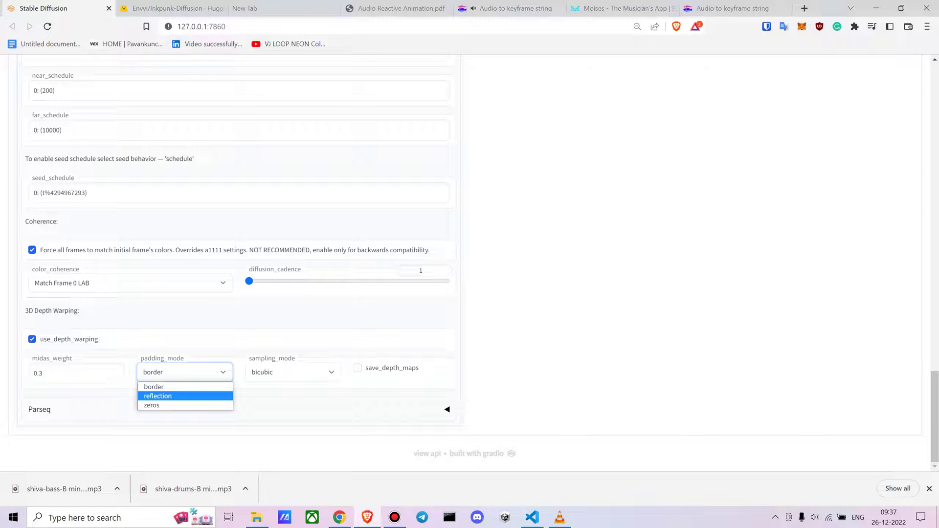
pyautogui.click(157, 395)
pyautogui.click(292, 372)
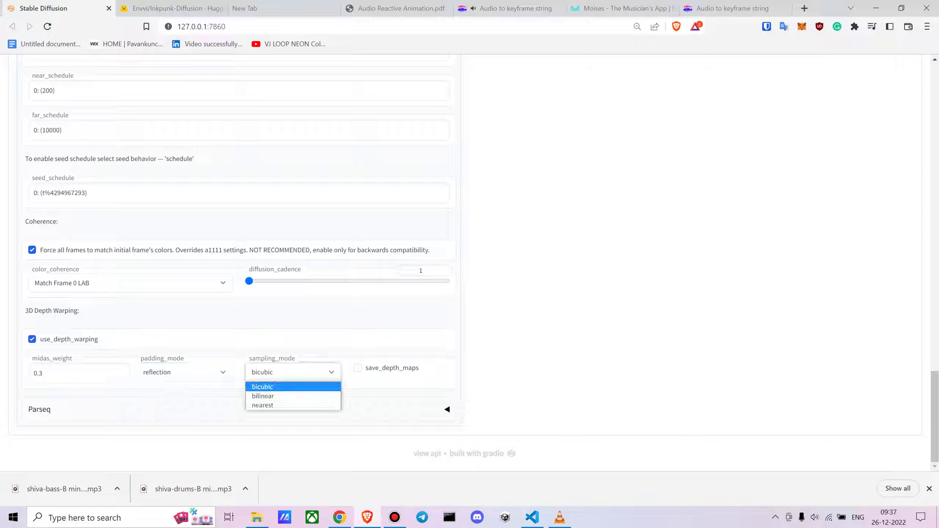
pyautogui.click(263, 405)
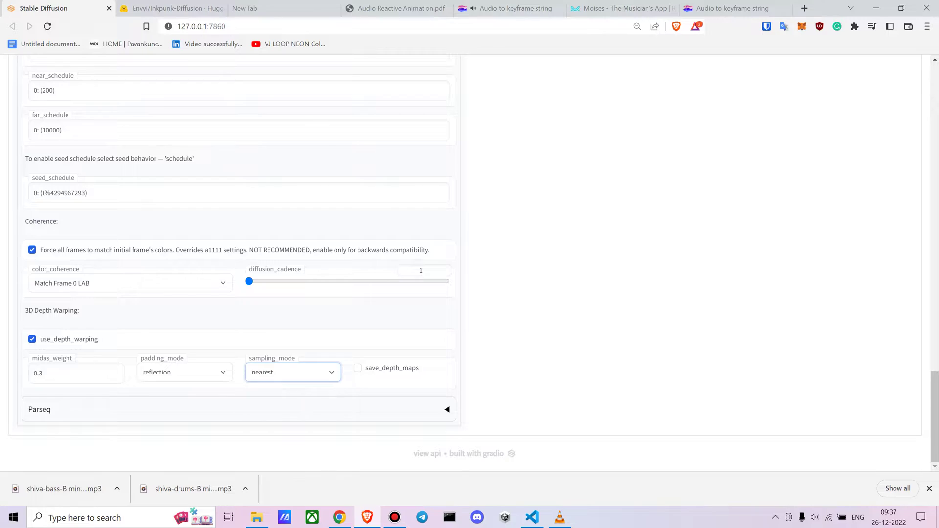
pyautogui.scroll(15, 263, 405)
# - Confirm the audio keyframe generator's frame rate and pause its audio preview
pyautogui.scroll(15, 254, 352)
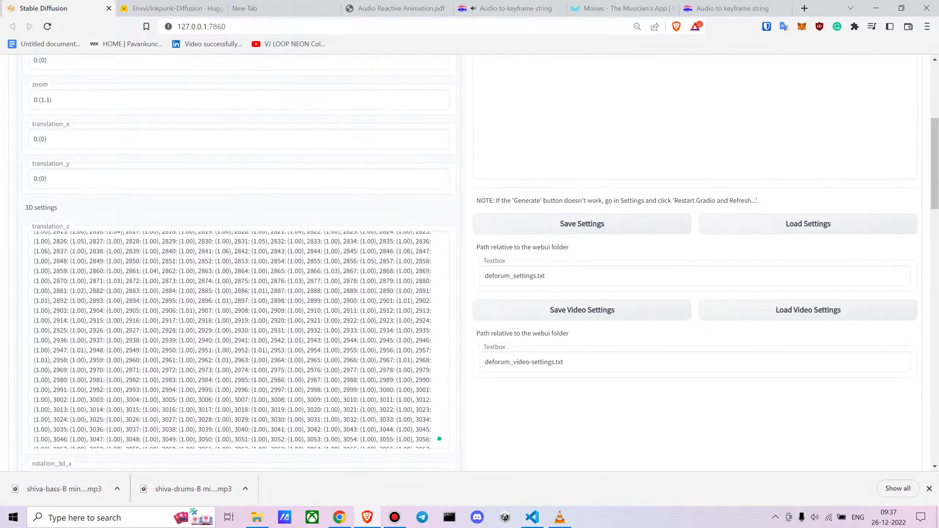
pyautogui.click(205, 171)
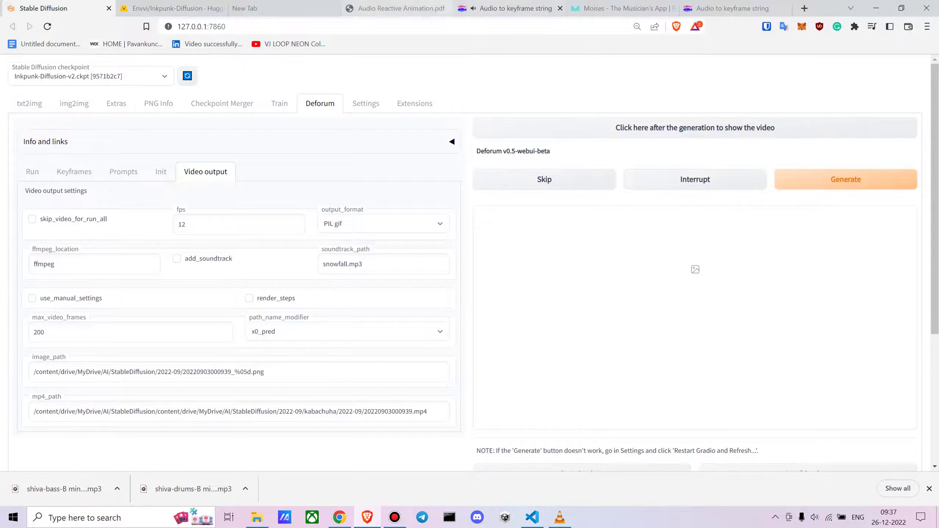
pyautogui.click(508, 8)
pyautogui.scroll(1, 157, 206)
pyautogui.click(45, 121)
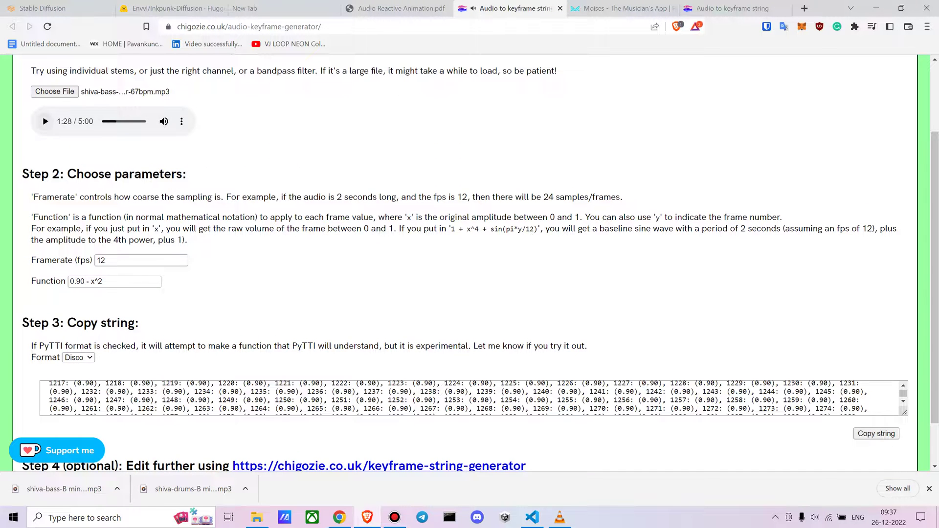
pyautogui.click(169, 9)
pyautogui.hotkey('ctrl', '1')
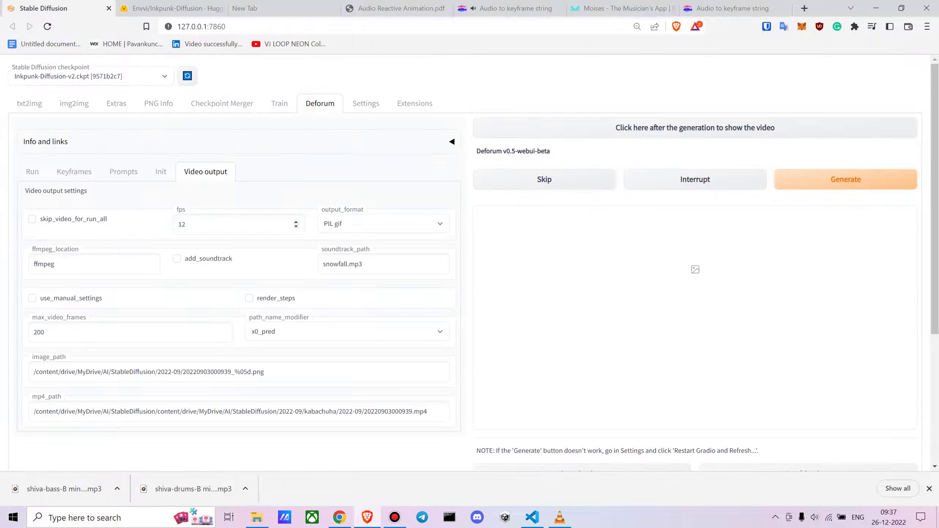
# - Set output_format to FFMPEG mp4 and confirm video fps is 12
pyautogui.click(382, 223)
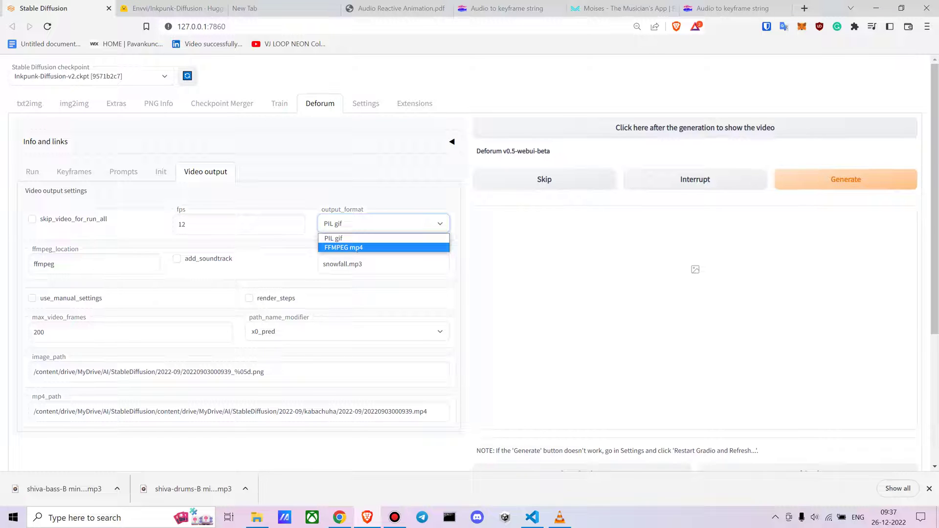
pyautogui.click(358, 249)
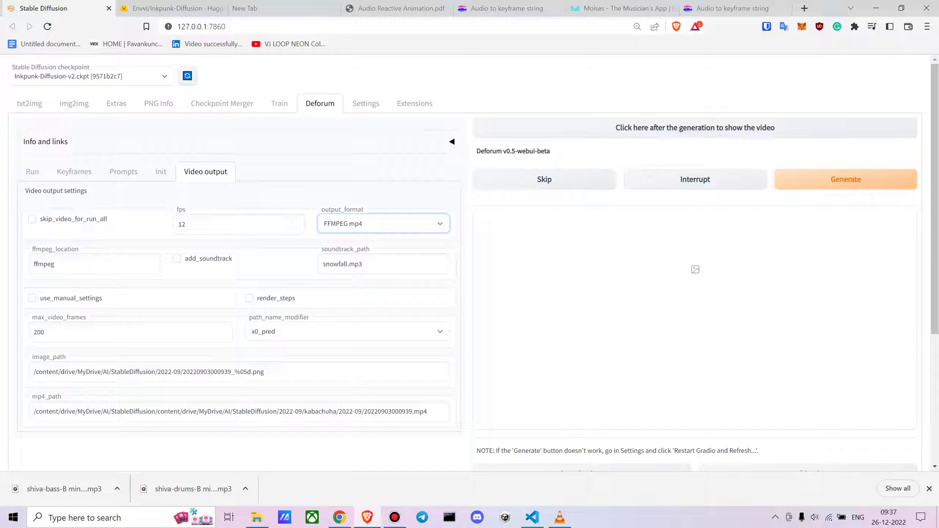
pyautogui.click(182, 224)
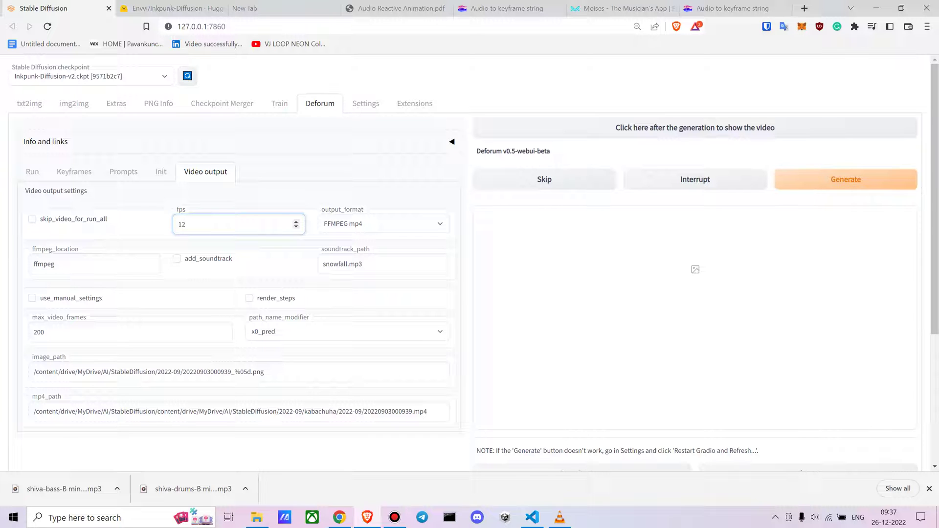
pyautogui.click(123, 171)
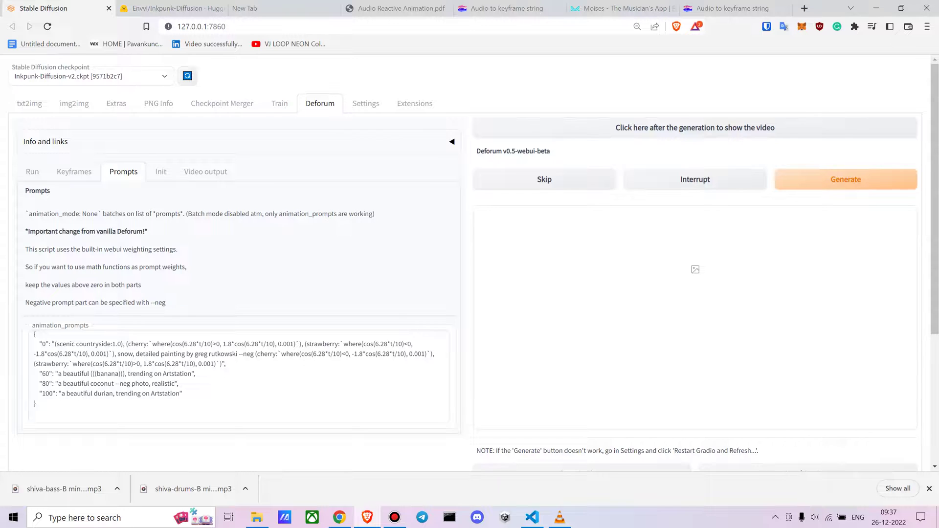
# - Review the animation_prompts keyed at frames 0, 60, 80 and 100
pyautogui.scroll(-1, 469, 264)
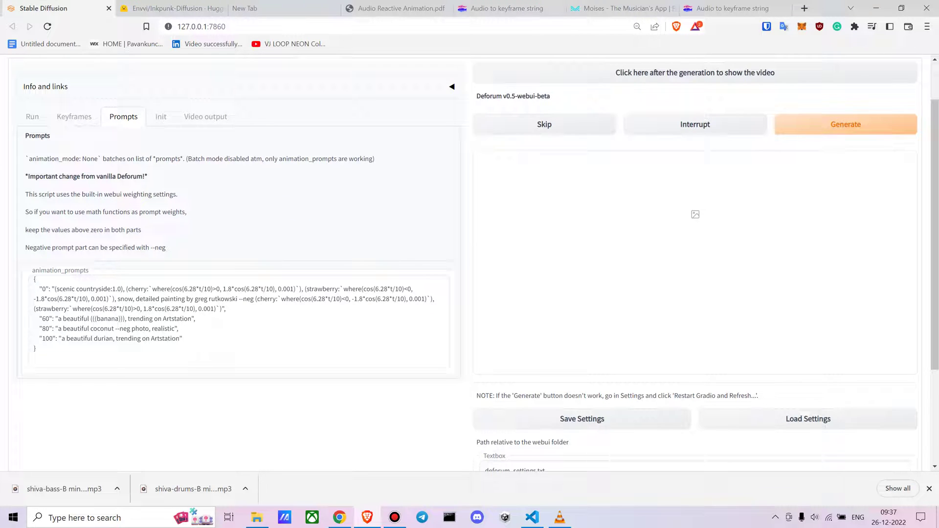
pyautogui.scroll(1, 234, 318)
pyautogui.scroll(1, 469, 264)
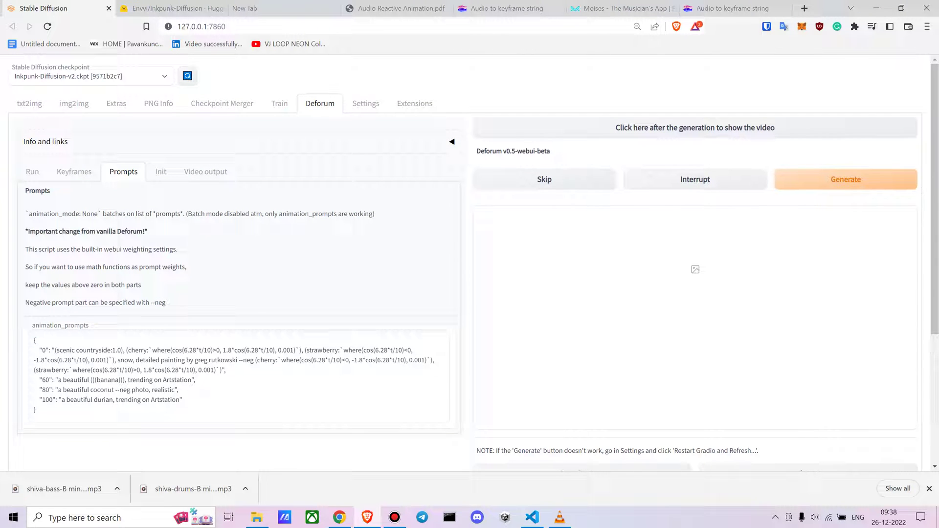
pyautogui.click(171, 8)
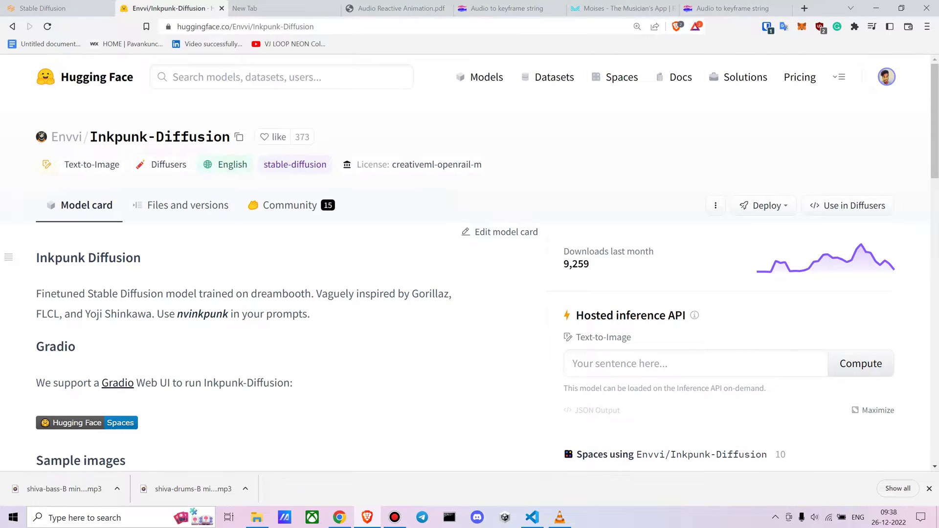
# - Scroll down through the Inkpunk-Diffusion sample images and back up to the model card's top
pyautogui.scroll(-9, 249, 264)
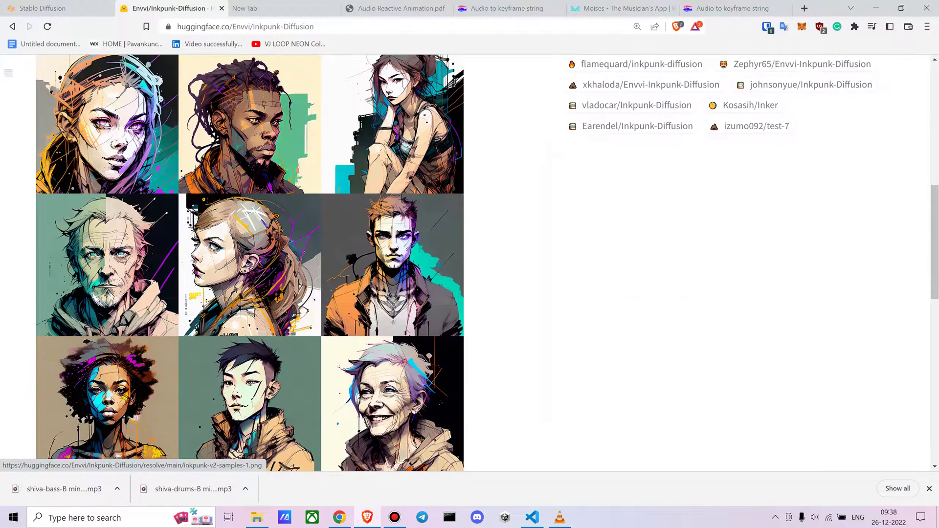
pyautogui.scroll(-3, 250, 264)
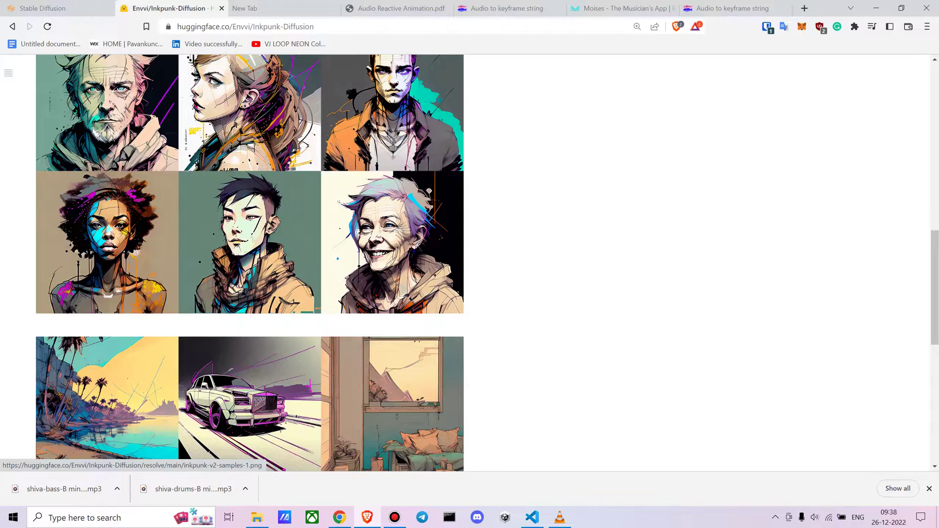
pyautogui.scroll(4, 250, 264)
pyautogui.scroll(8, 249, 264)
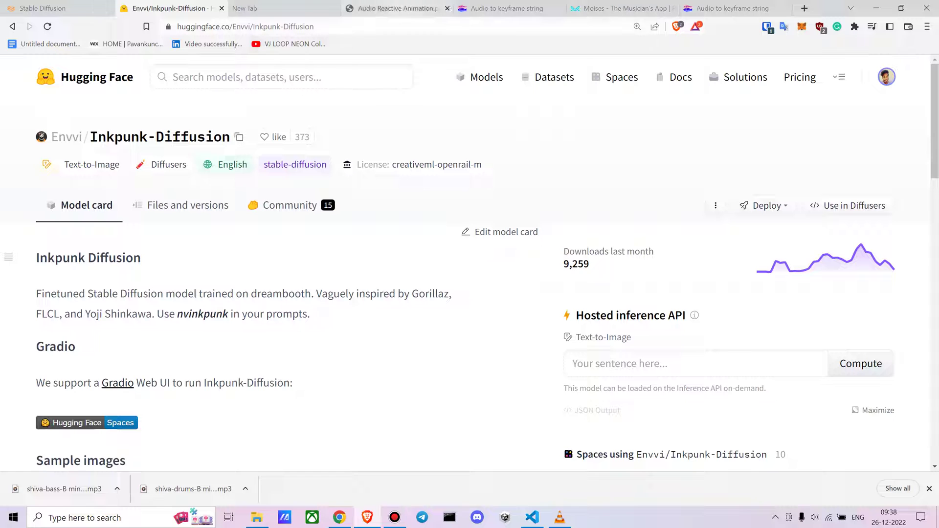
pyautogui.click(44, 8)
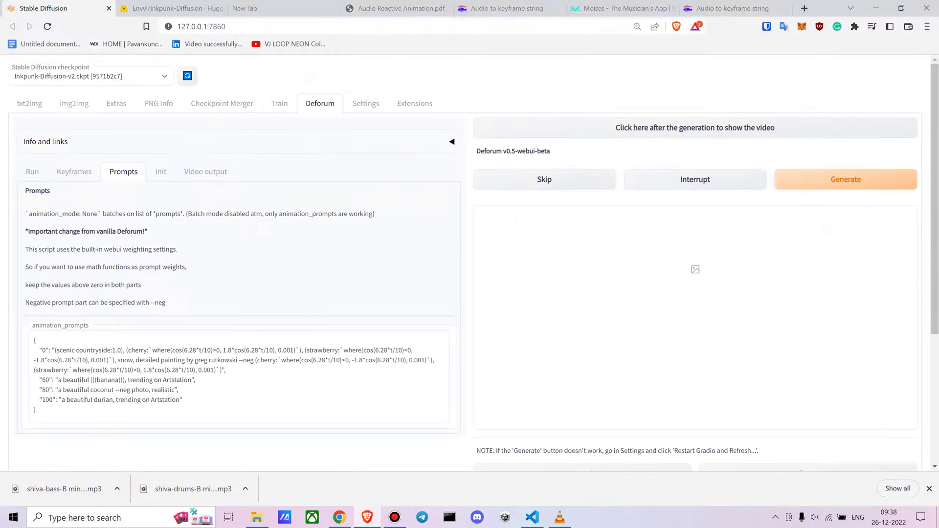
pyautogui.click(85, 76)
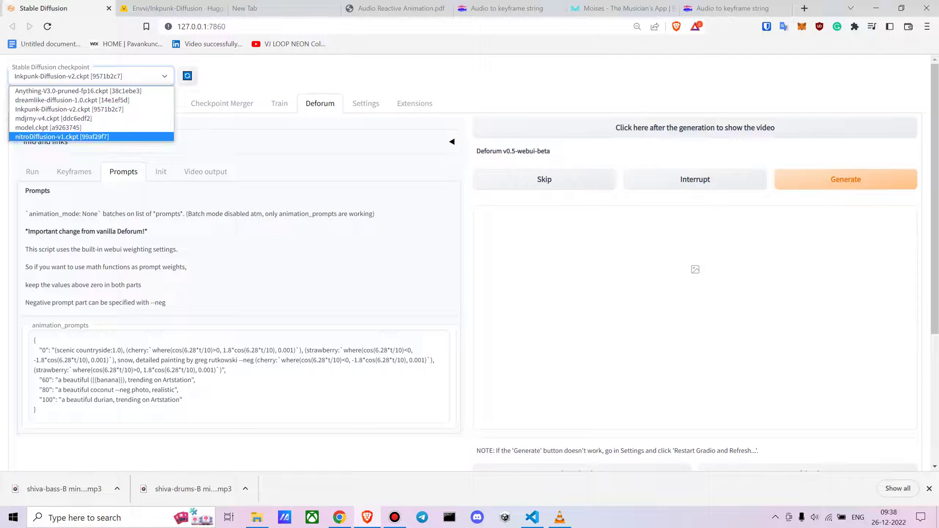
pyautogui.click(205, 386)
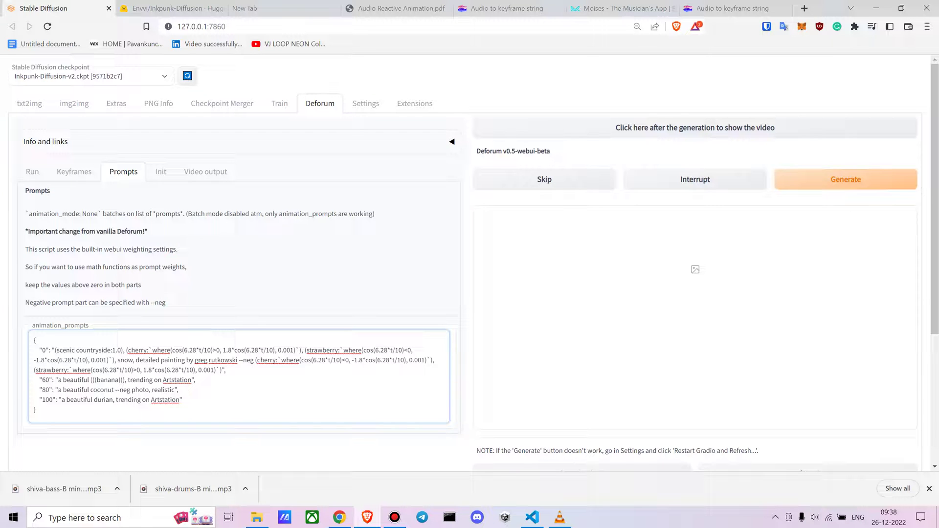
pyautogui.scroll(-1, 234, 371)
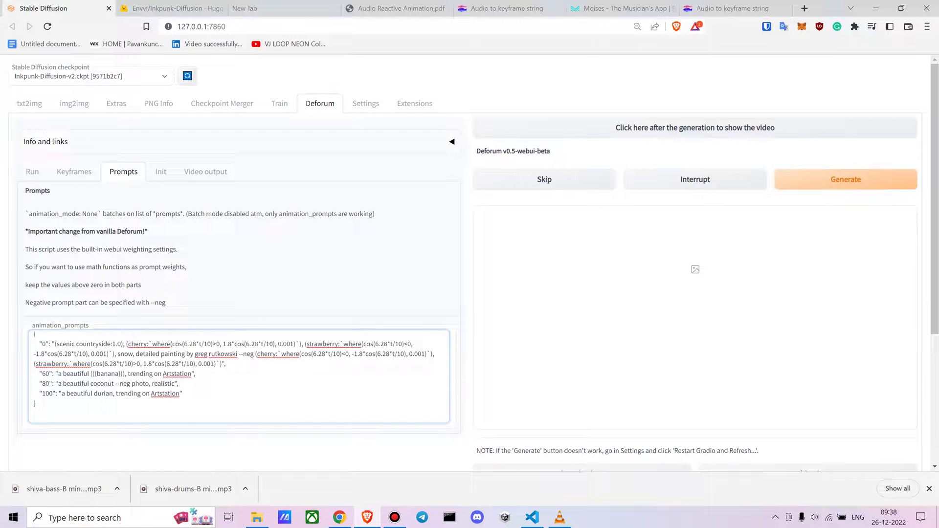